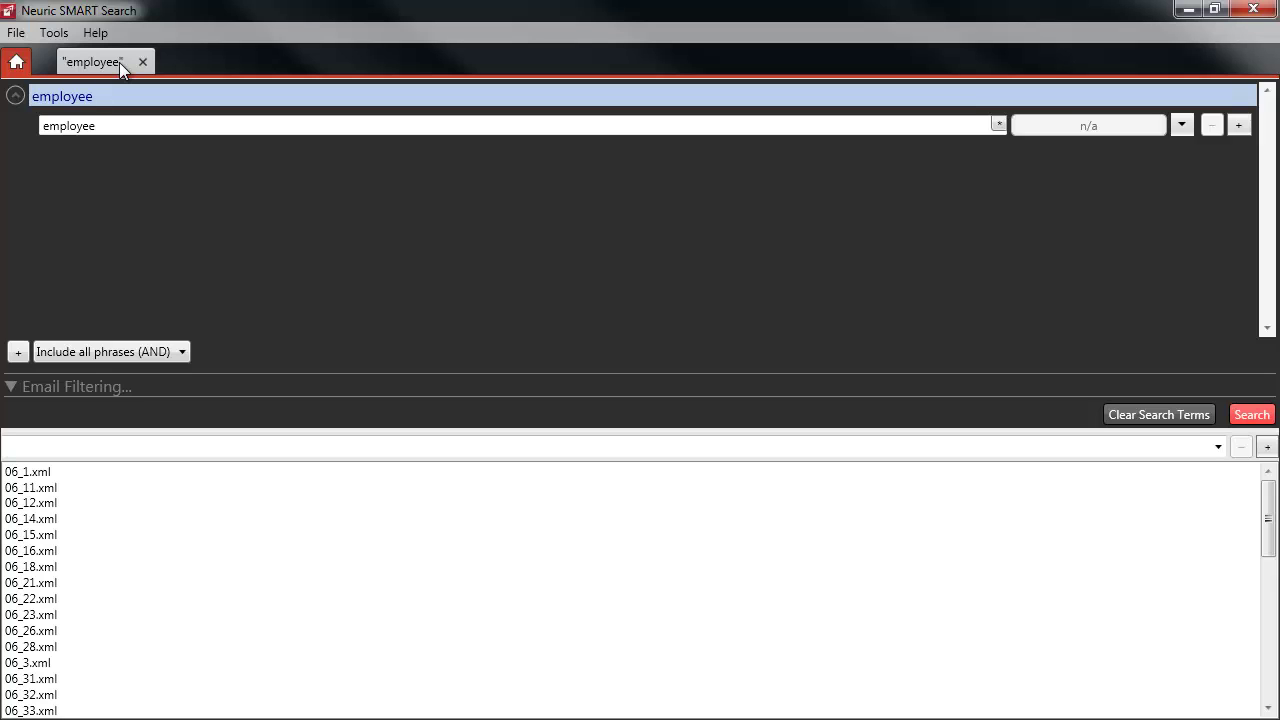
# - Expand the employee matches in 06_6.xml and 06_4.xml, and view the "public servant" match in its document
pyautogui.click(119, 62)
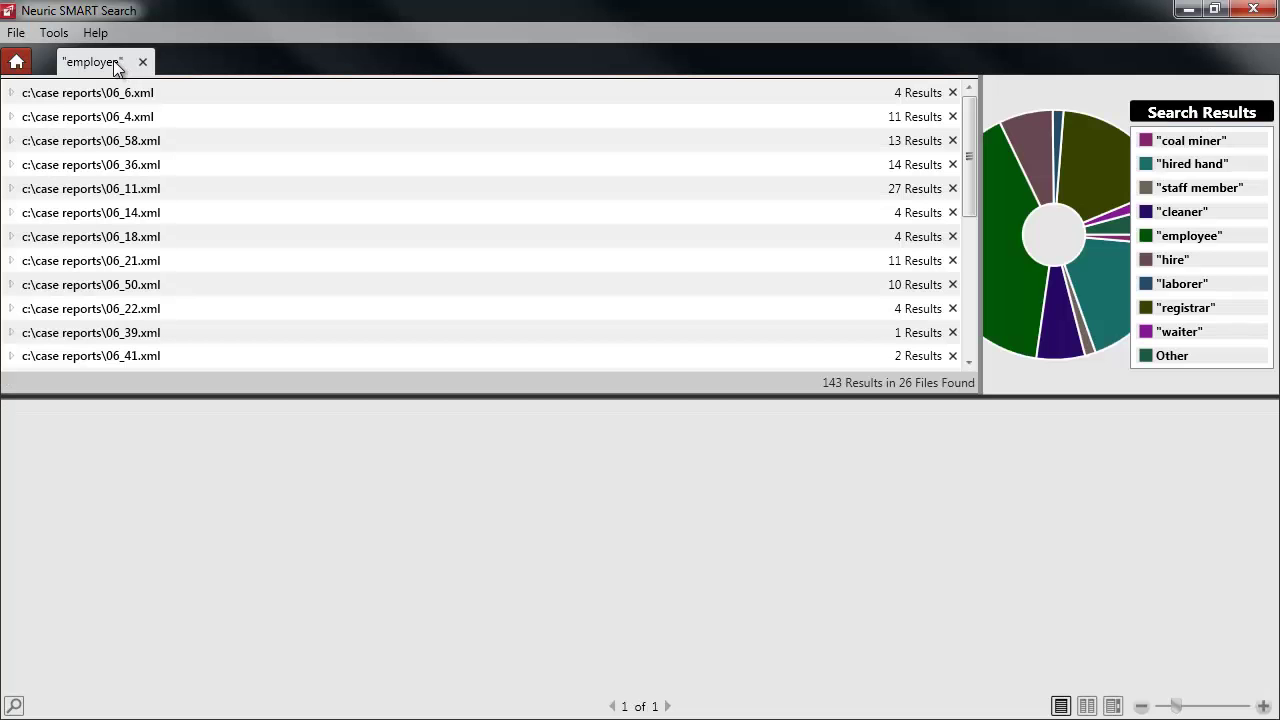
pyautogui.click(12, 92)
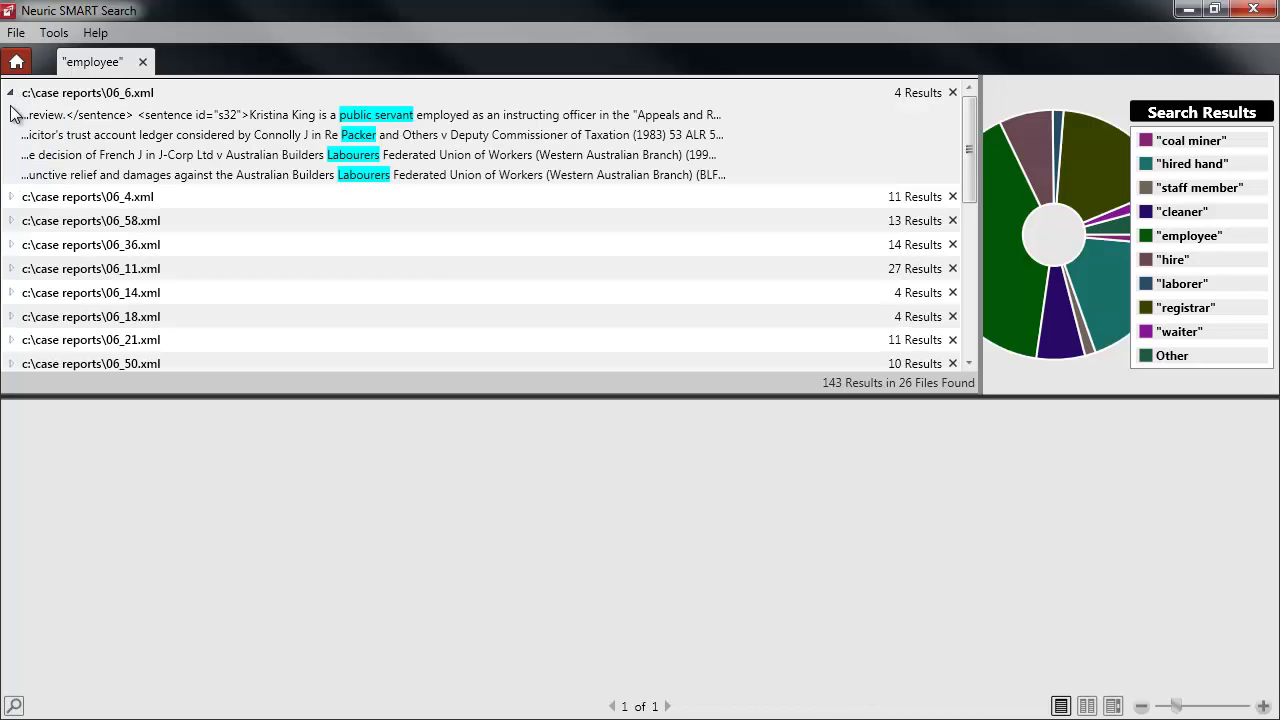
pyautogui.click(12, 196)
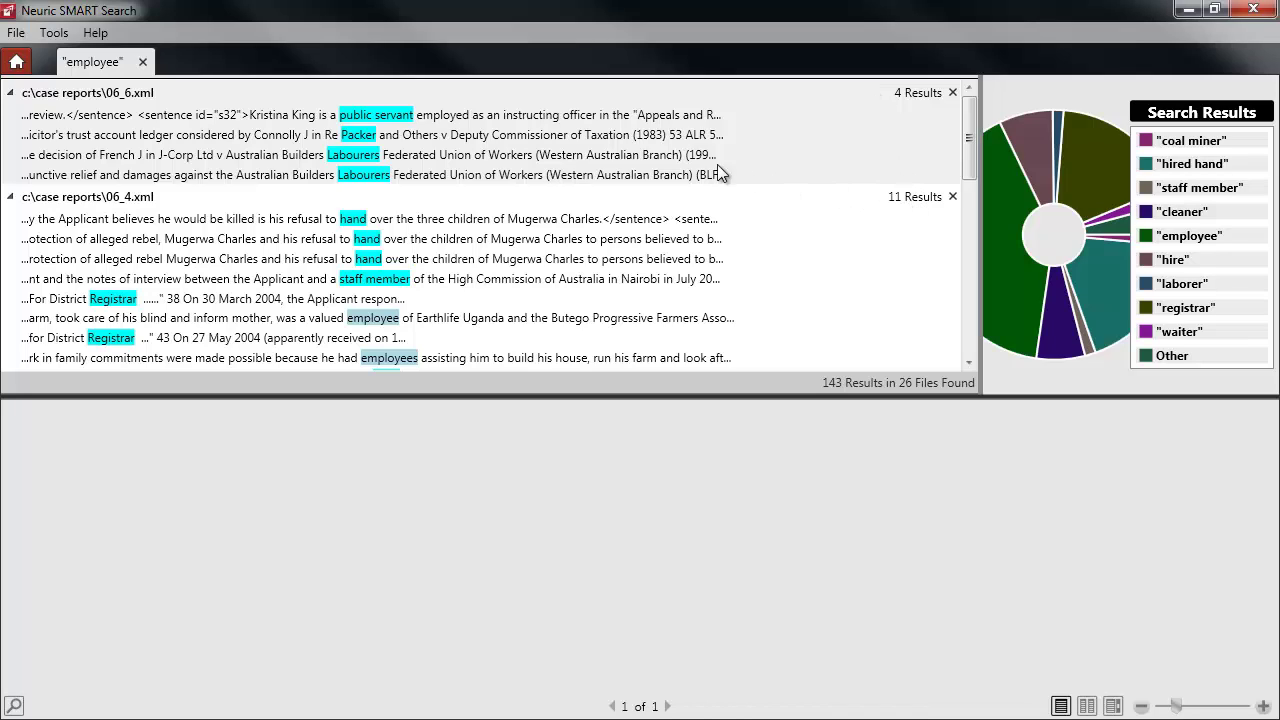
pyautogui.click(503, 118)
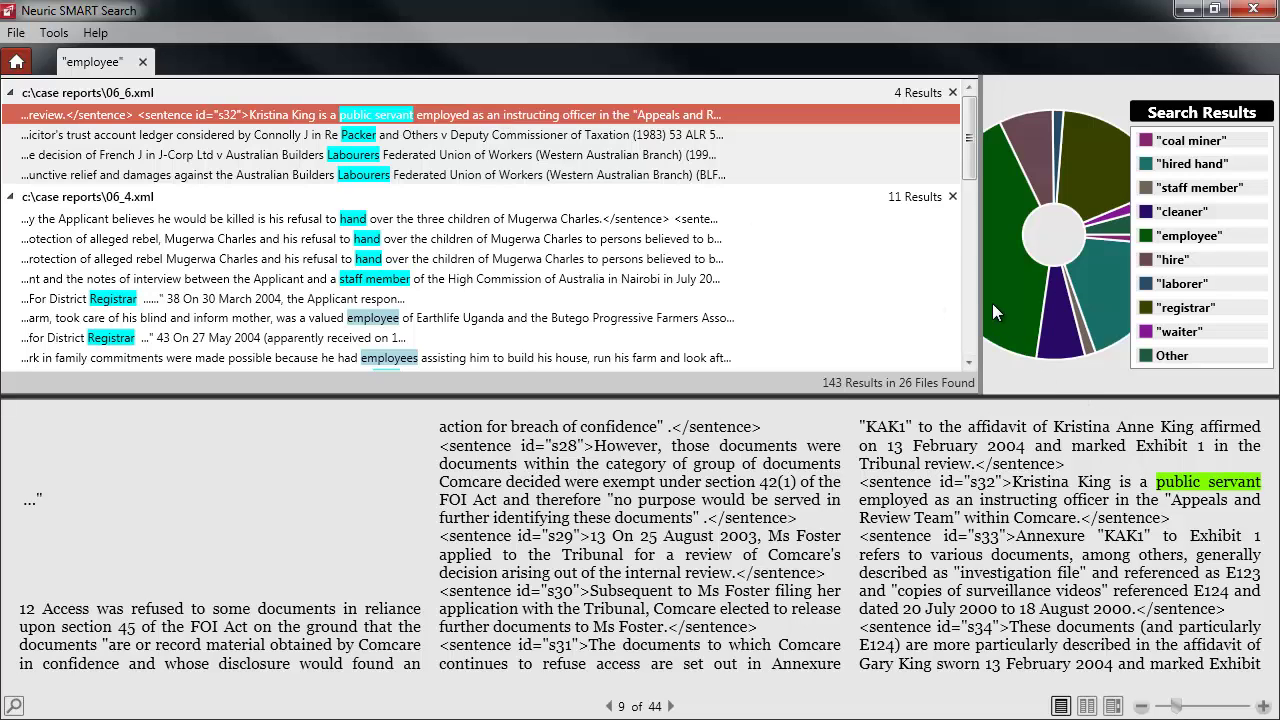
# - Widen the results chart area and view the definition behind the first "hand" match in 06_4.xml
pyautogui.moveTo(992, 303); pyautogui.dragTo(780, 298)
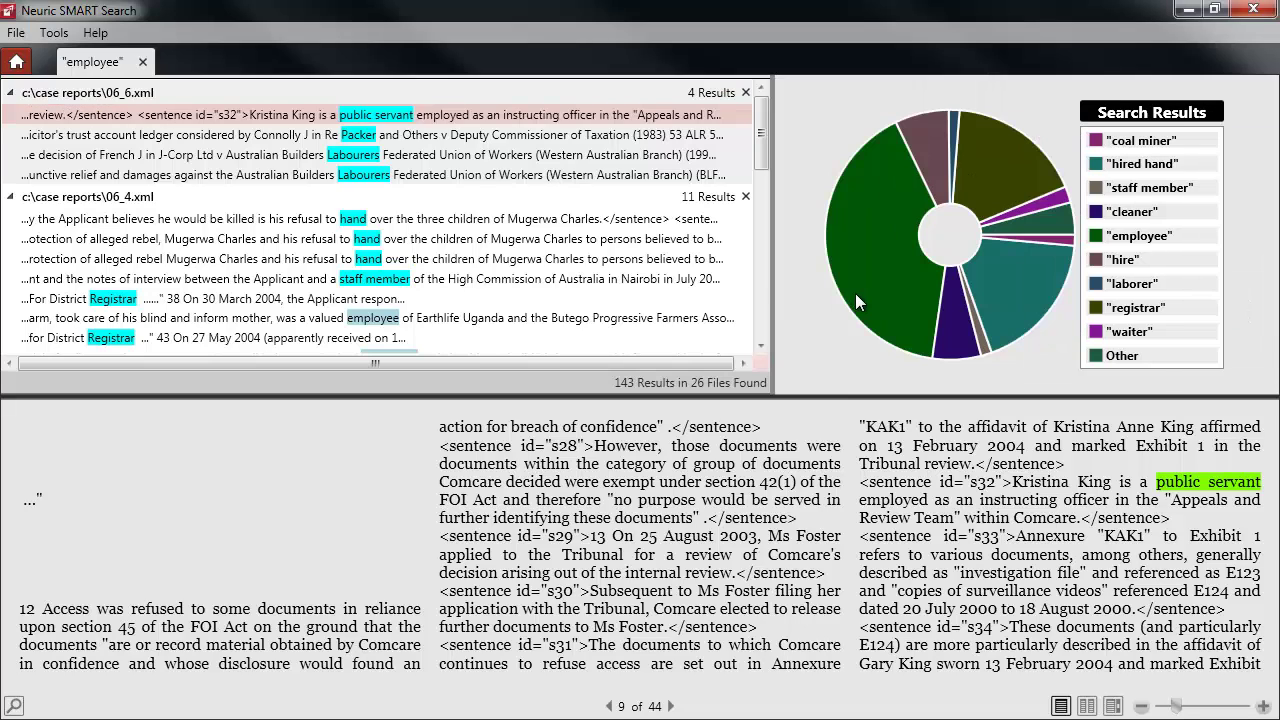
pyautogui.moveTo(956, 303)
pyautogui.moveTo(359, 220)
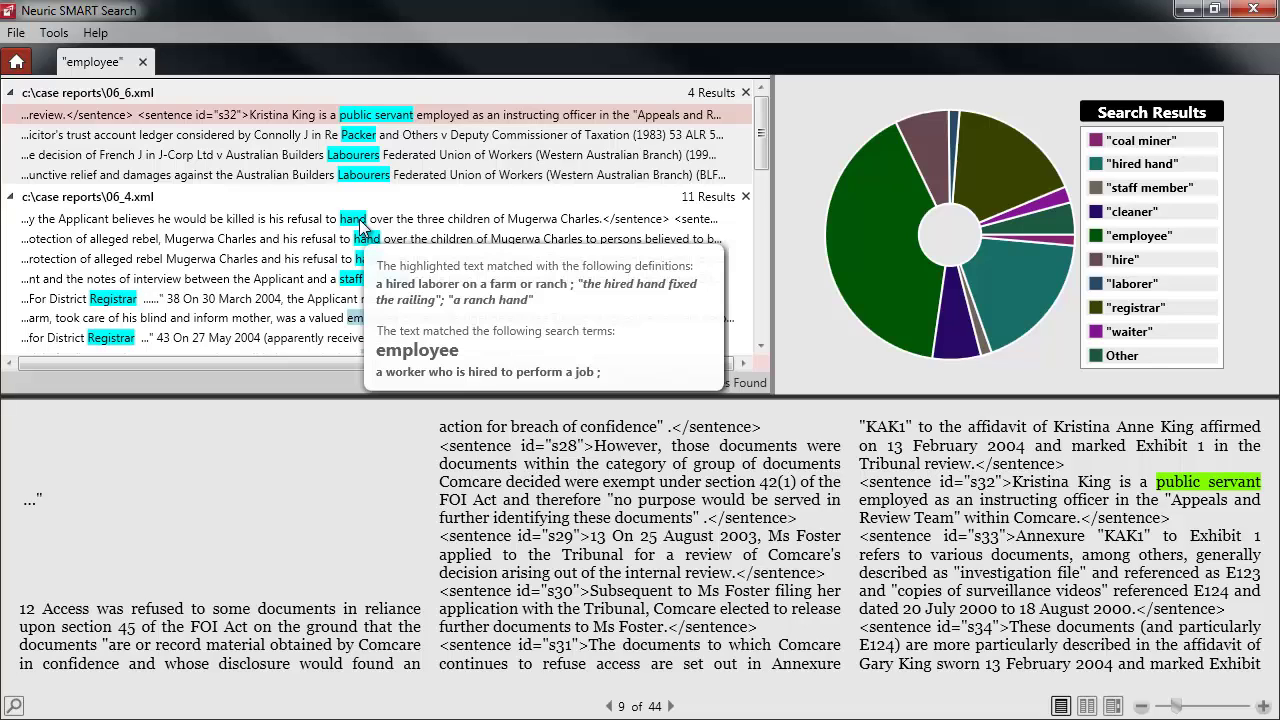
# - Search for employee with the exception "hand" and expand the matches in 06_4.xml
pyautogui.click(16, 61)
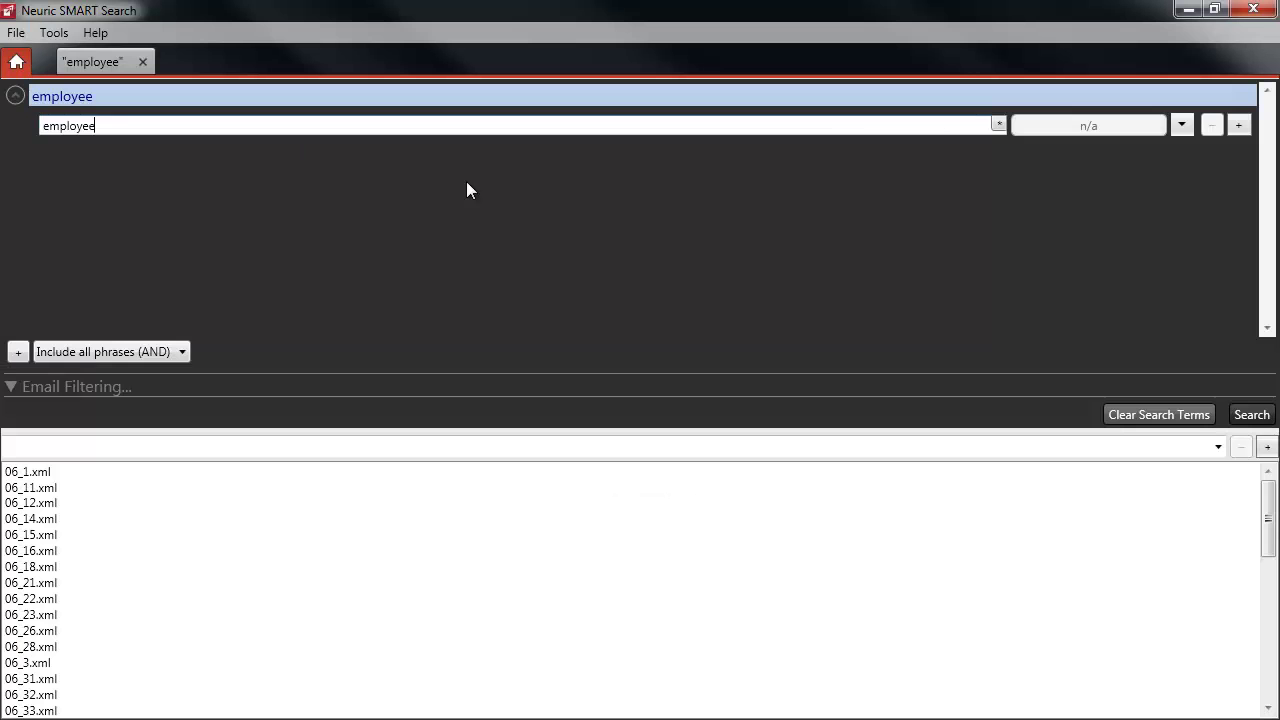
pyautogui.click(1238, 125)
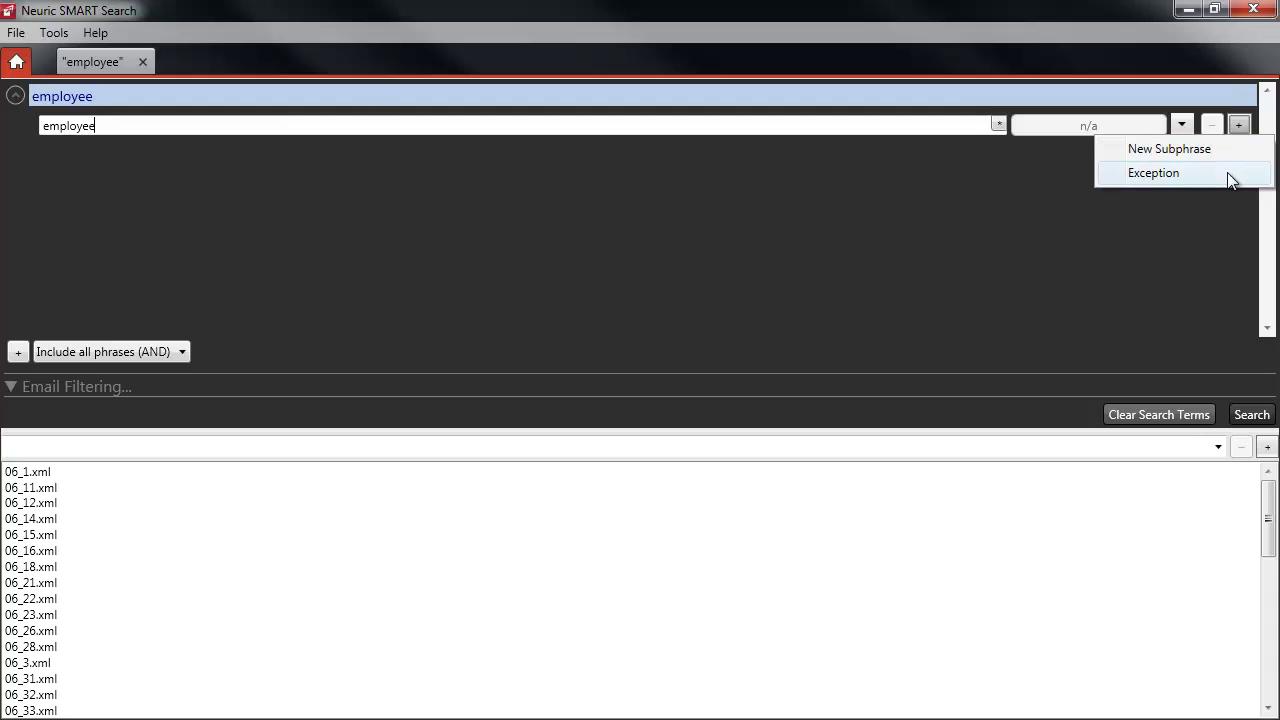
pyautogui.click(1227, 172)
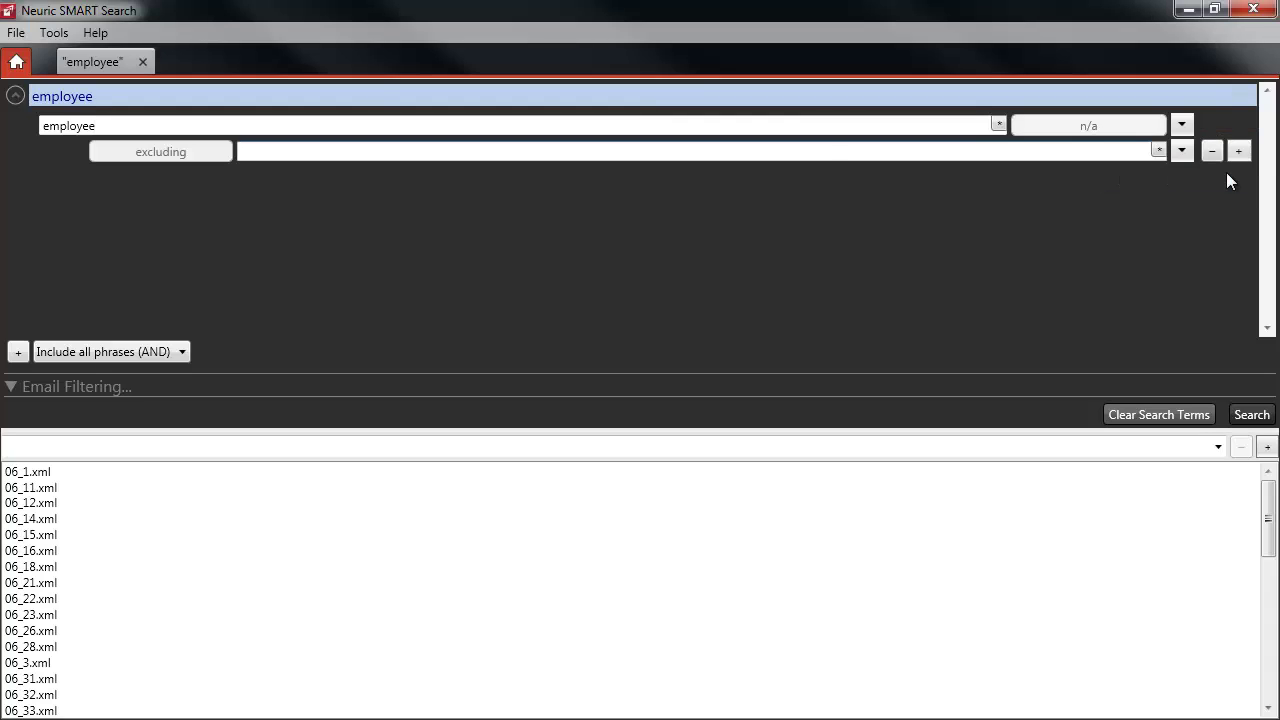
pyautogui.write('hand')
pyautogui.click(1264, 416)
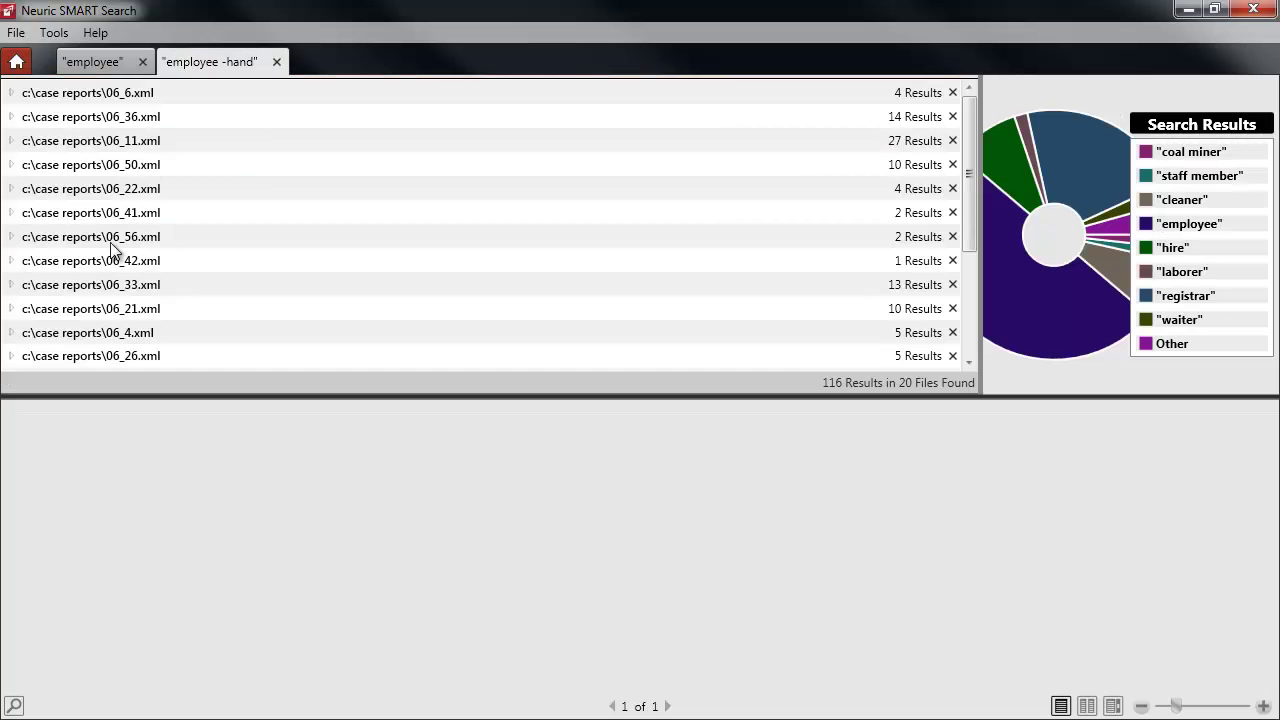
pyautogui.click(12, 333)
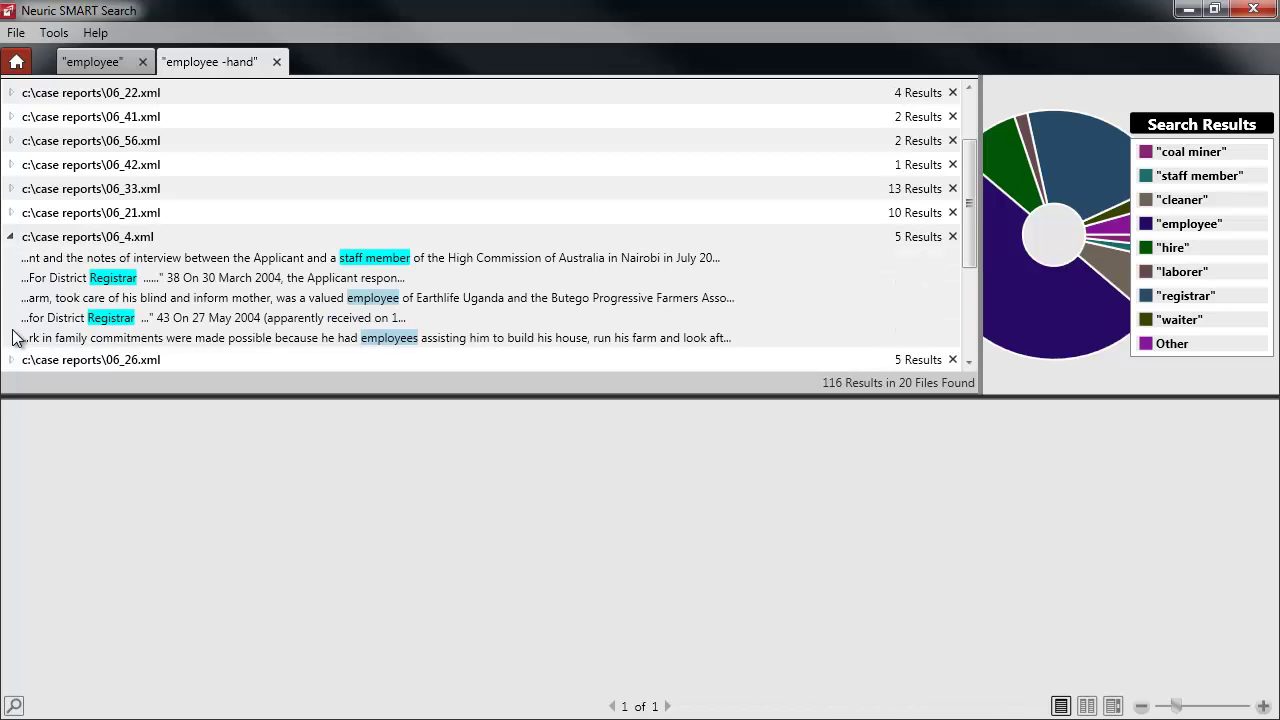
# - Return to the search setup and close both the "employee" and "employee -hand" result sets
pyautogui.click(17, 63)
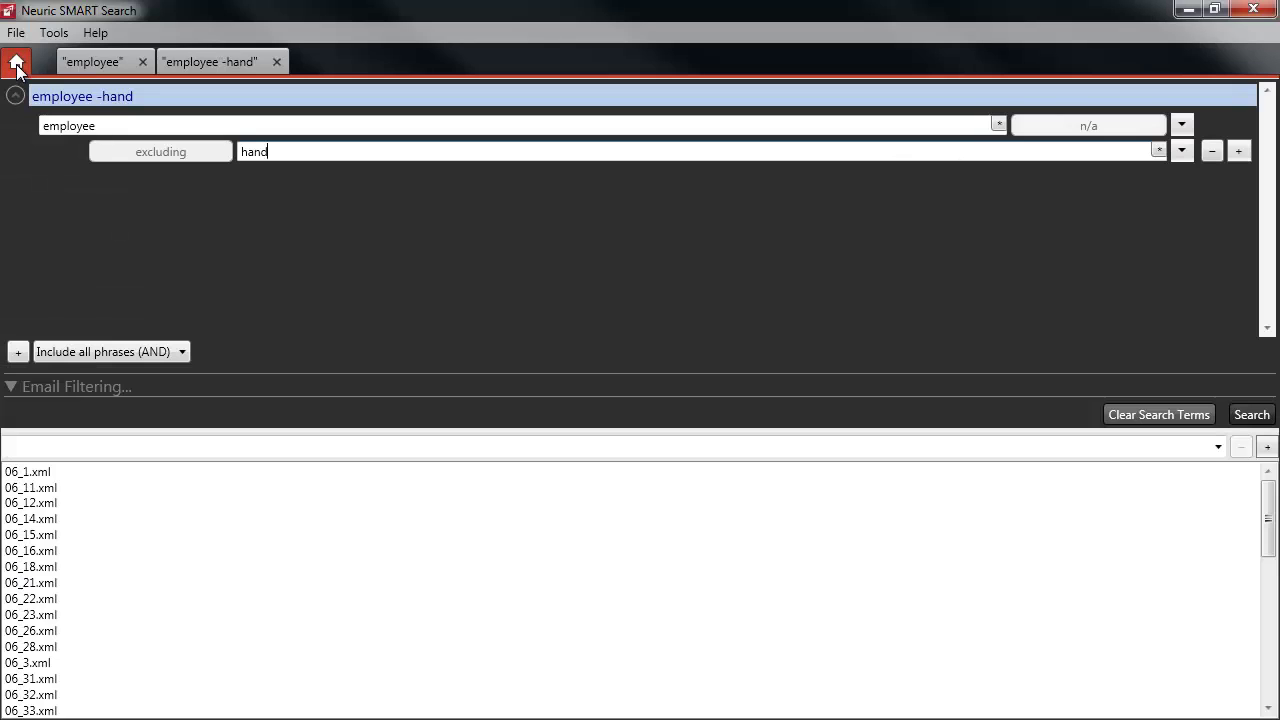
pyautogui.click(144, 62)
pyautogui.click(178, 60)
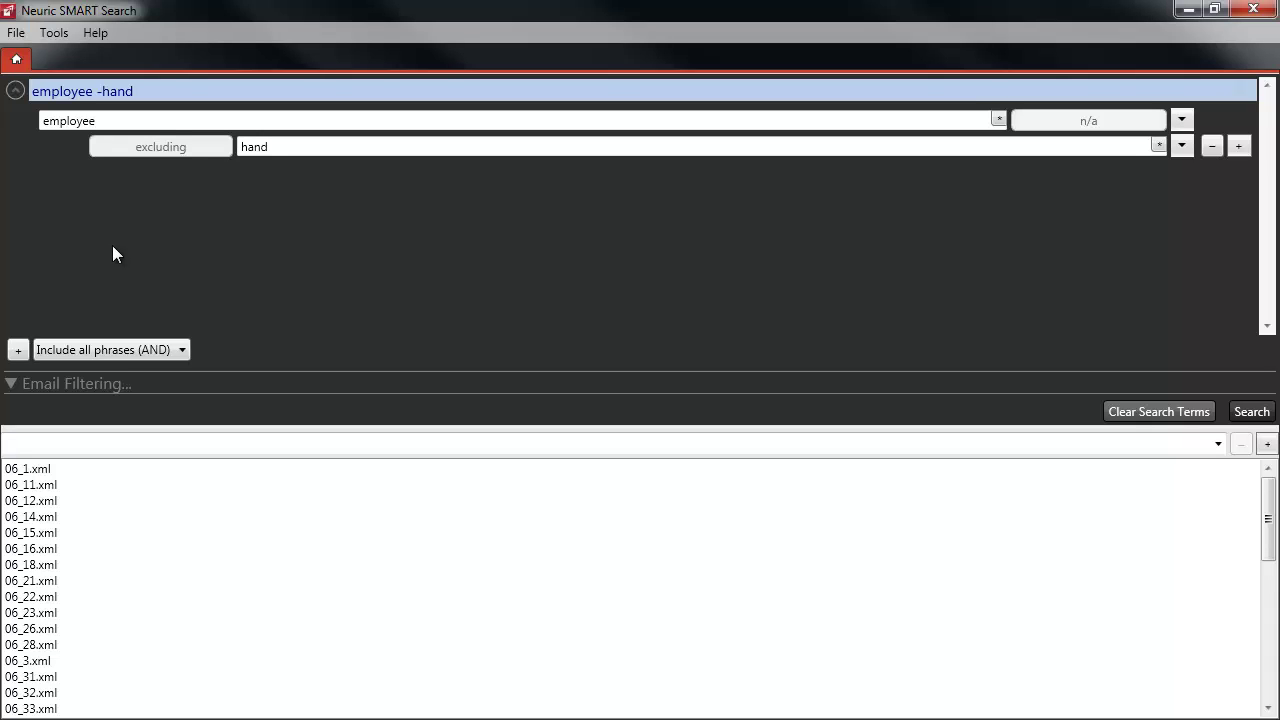
# - Add "Asia" as a second required search phrase and run the search
pyautogui.click(18, 350)
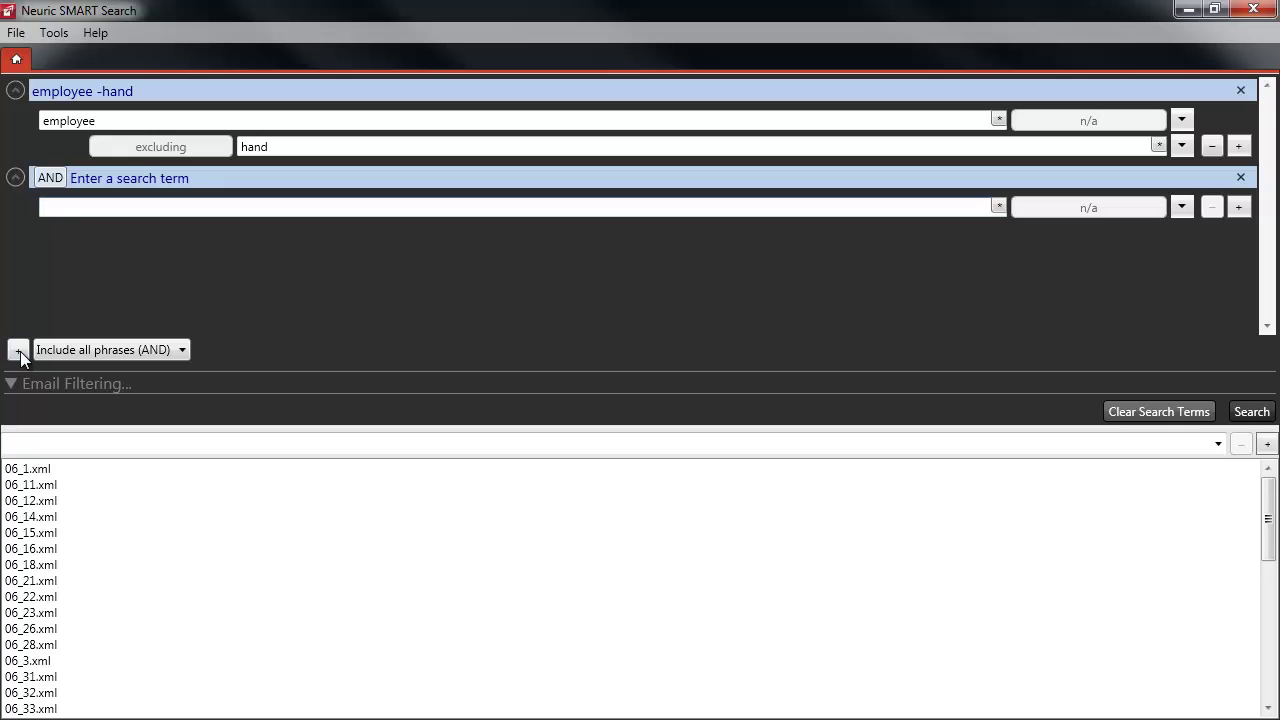
pyautogui.write('Asia')
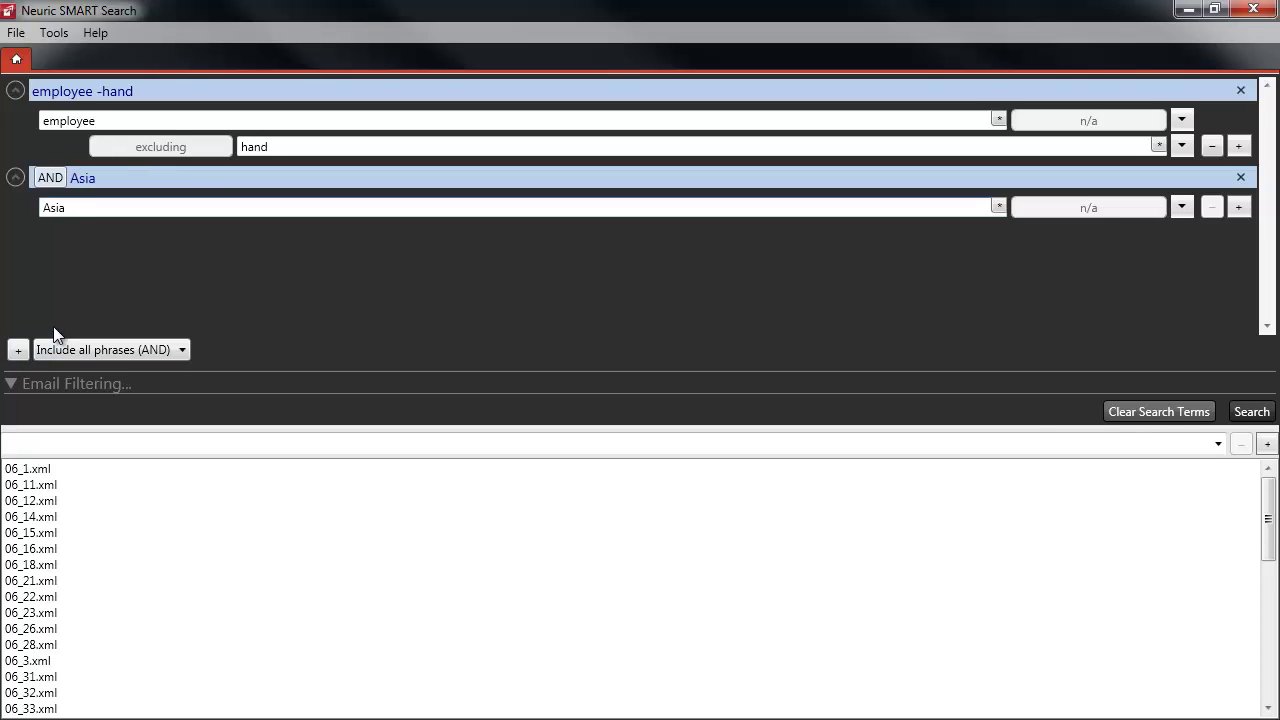
pyautogui.press('Return')
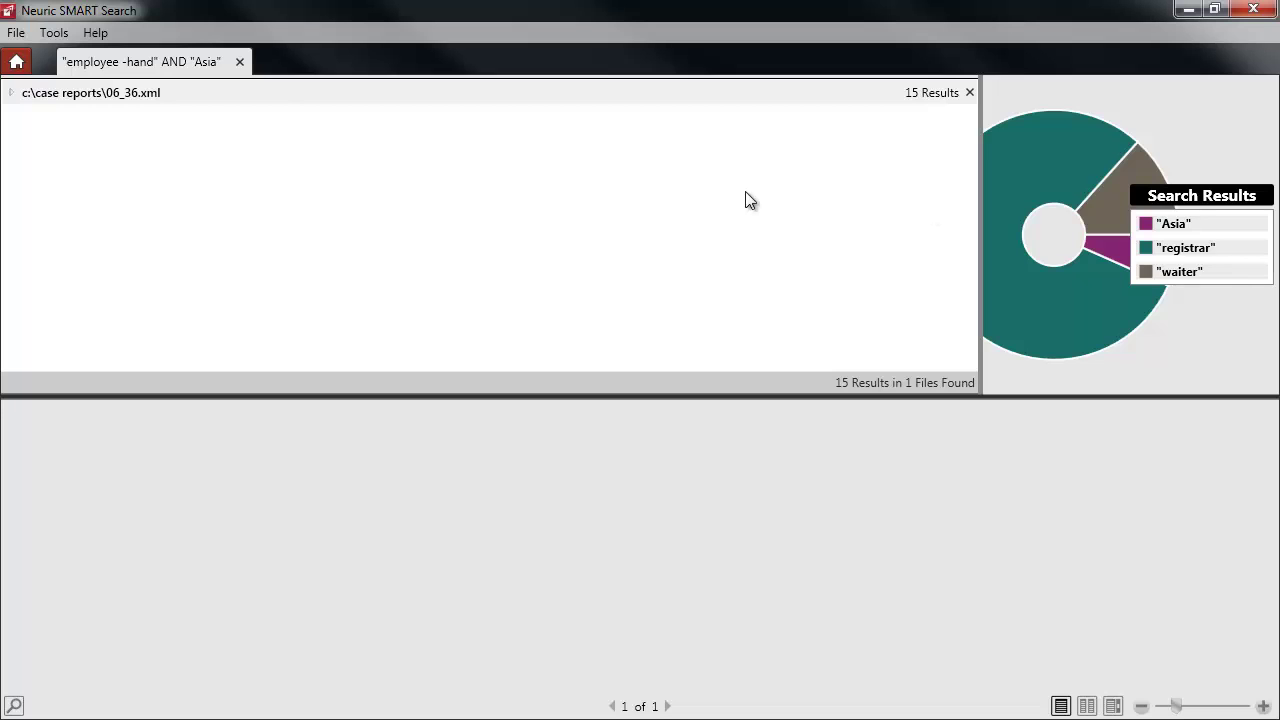
# - Include more specific locations for the Asia phrase, rerun the search, and show the new results
pyautogui.click(18, 62)
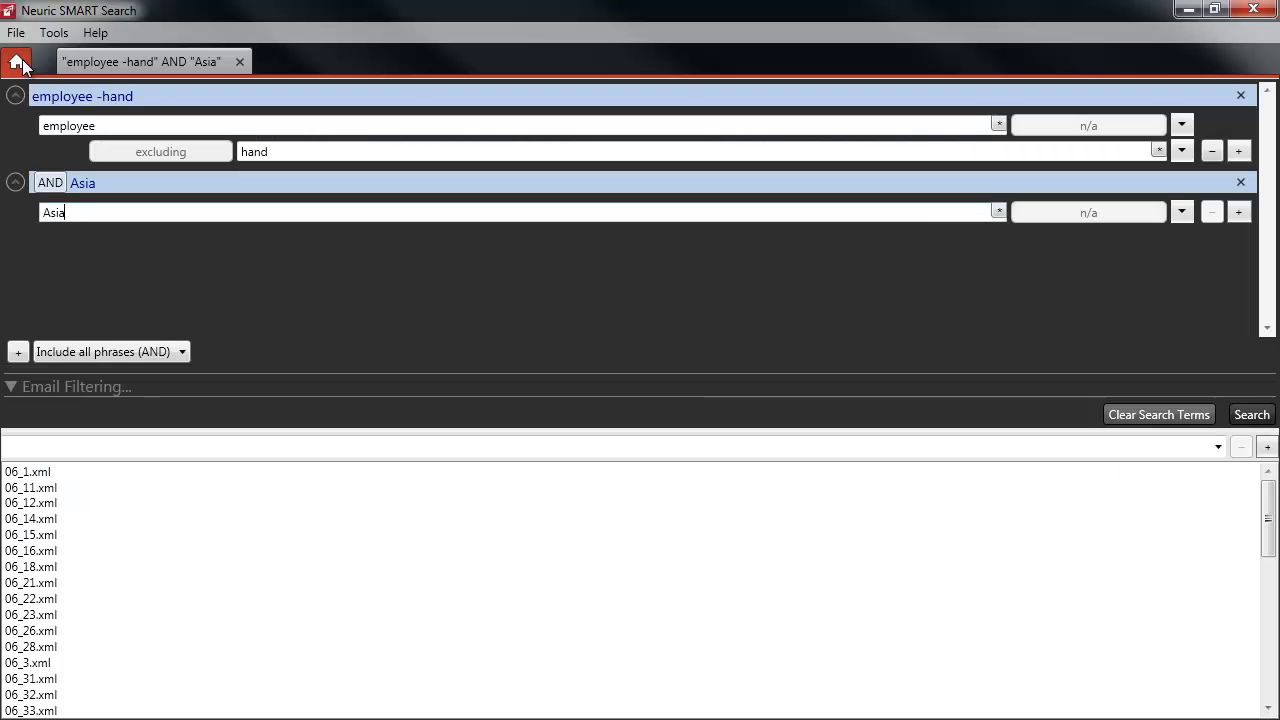
pyautogui.click(1182, 213)
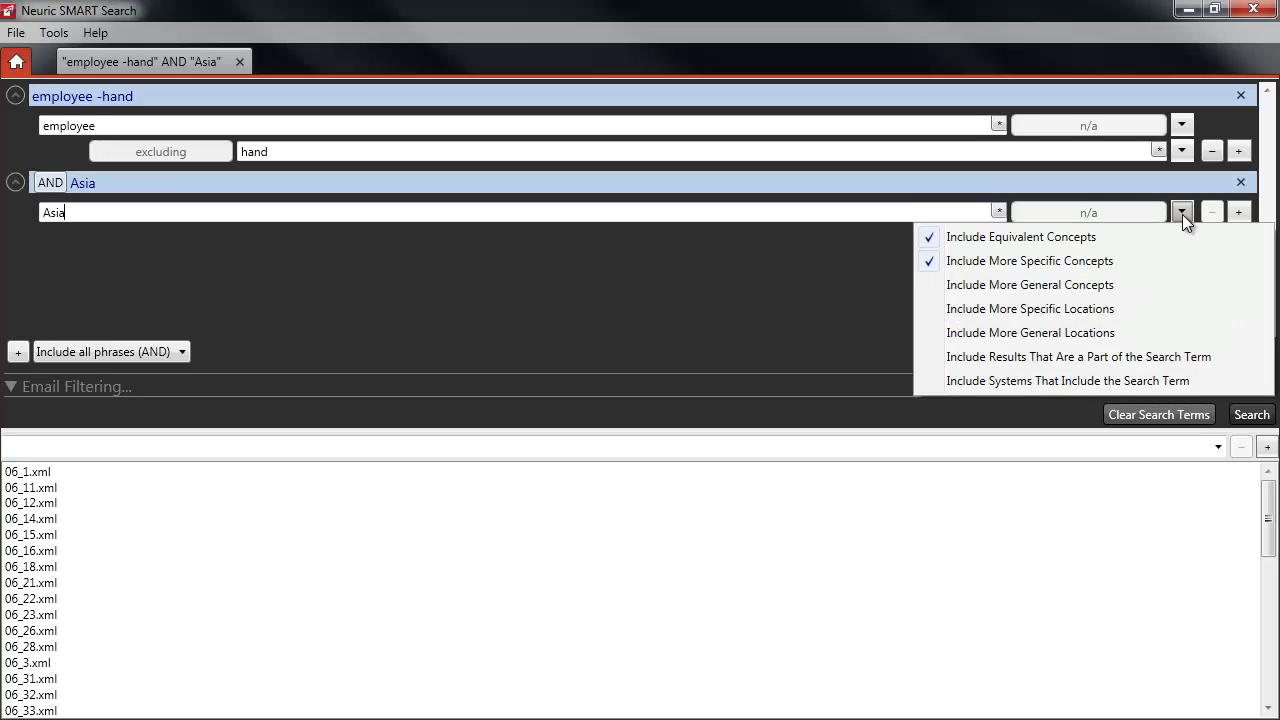
pyautogui.click(1072, 316)
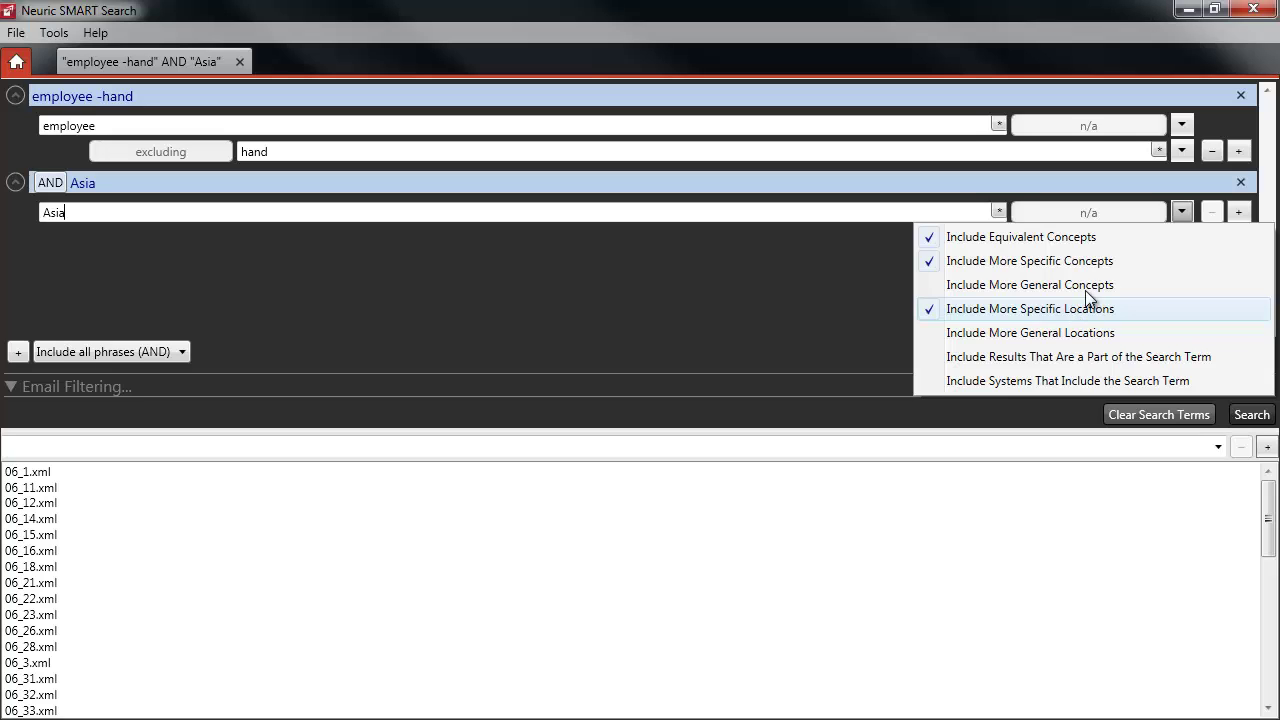
pyautogui.click(1181, 217)
pyautogui.click(1252, 414)
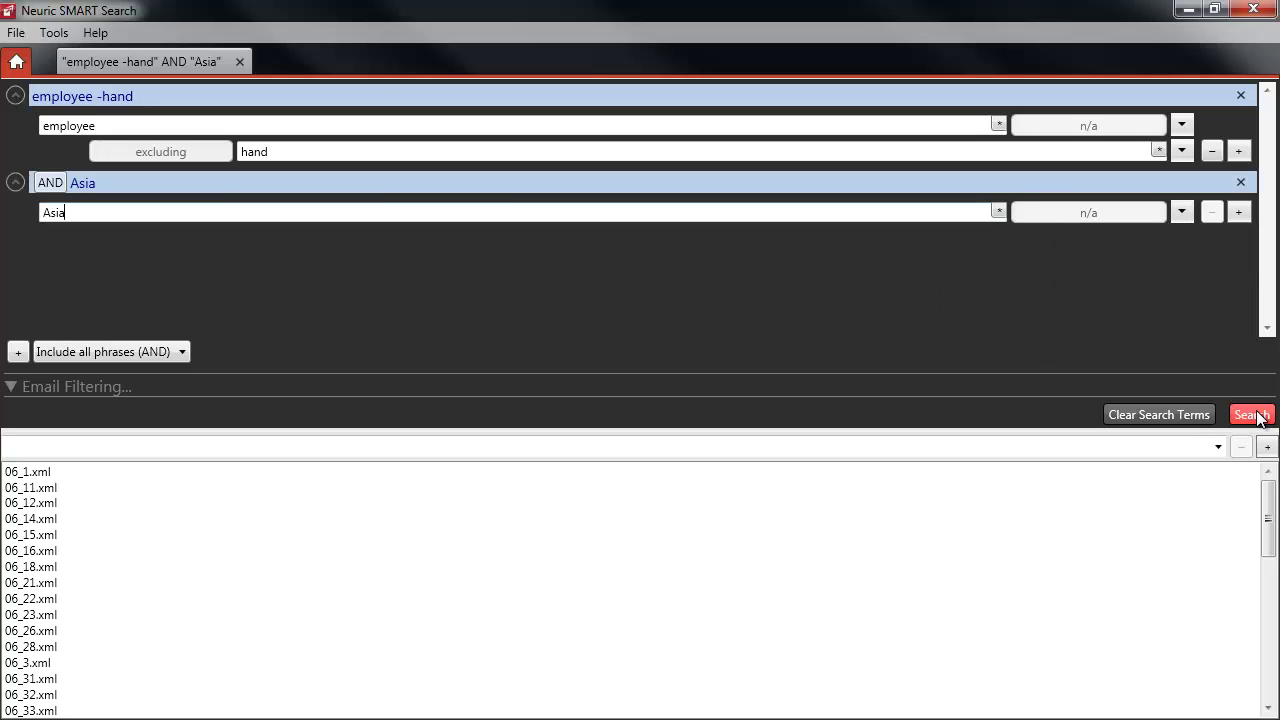
pyautogui.click(376, 61)
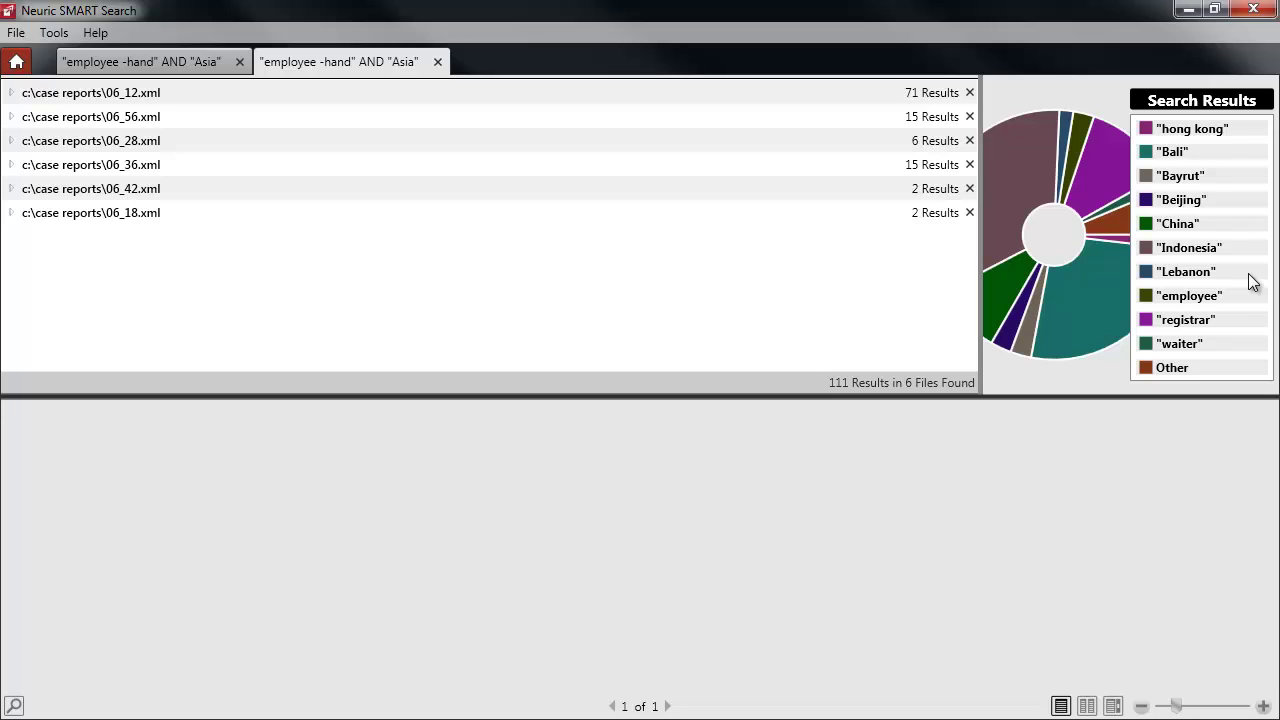
# - Exclude "Middle East", including its more specific locations, from the Asia phrase and show the results of the new search
pyautogui.click(16, 63)
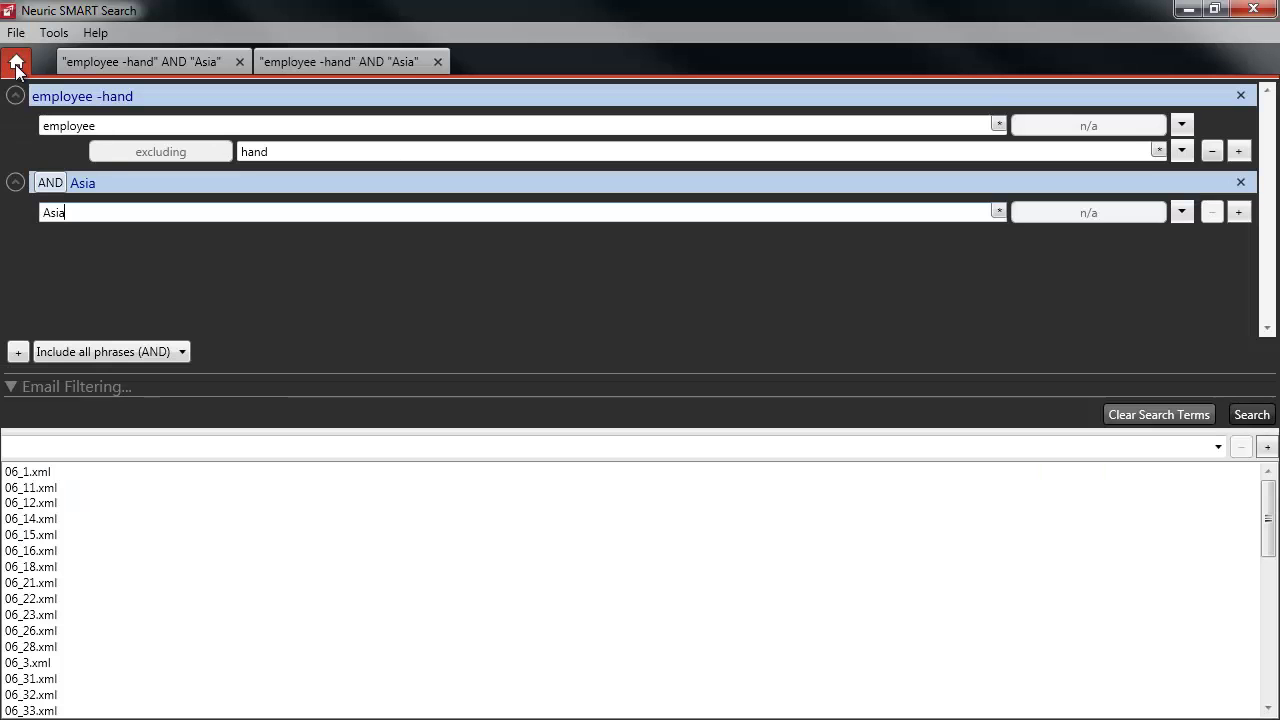
pyautogui.click(1238, 212)
pyautogui.click(1206, 259)
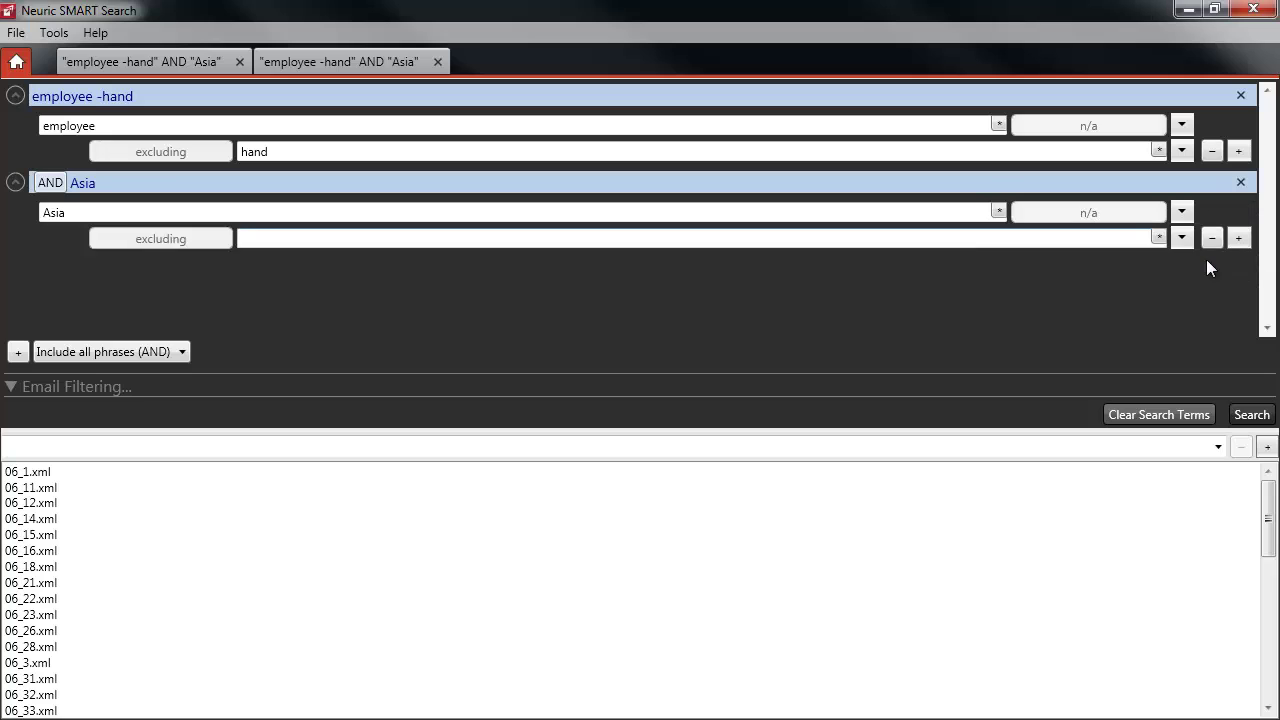
pyautogui.write('Middle East')
pyautogui.click(1183, 238)
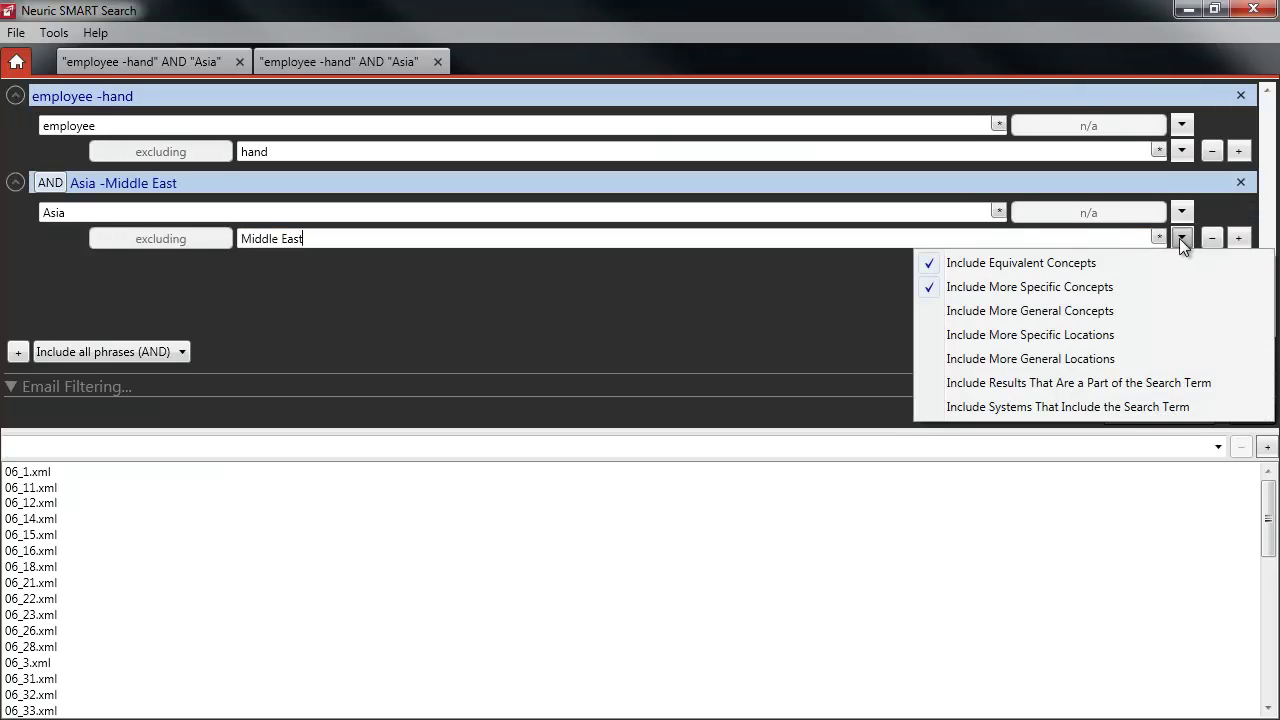
pyautogui.click(1135, 336)
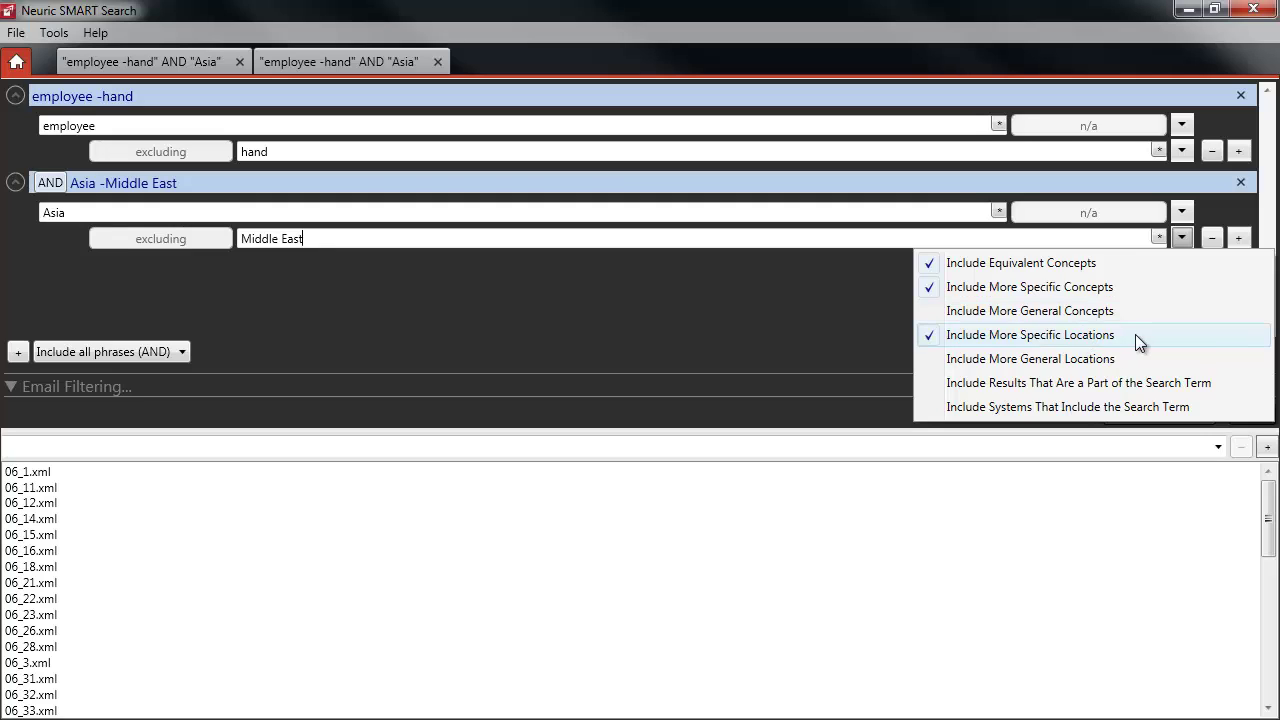
pyautogui.click(1183, 238)
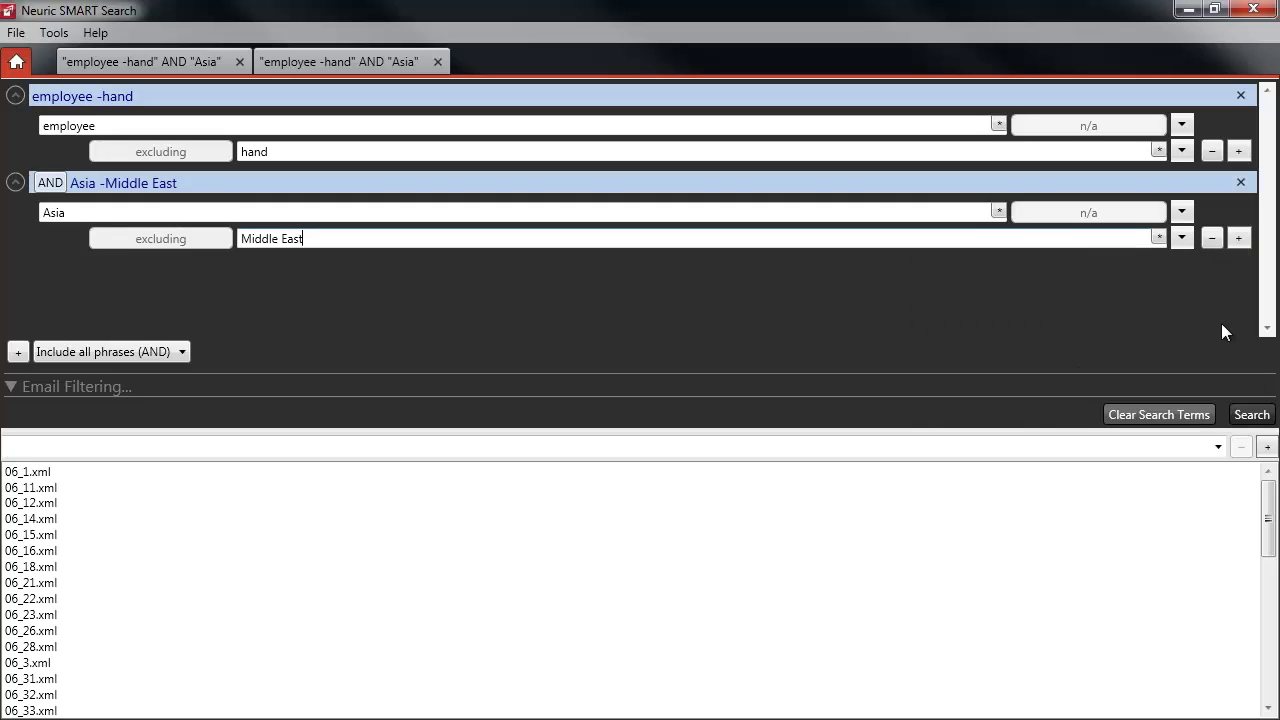
pyautogui.click(1251, 414)
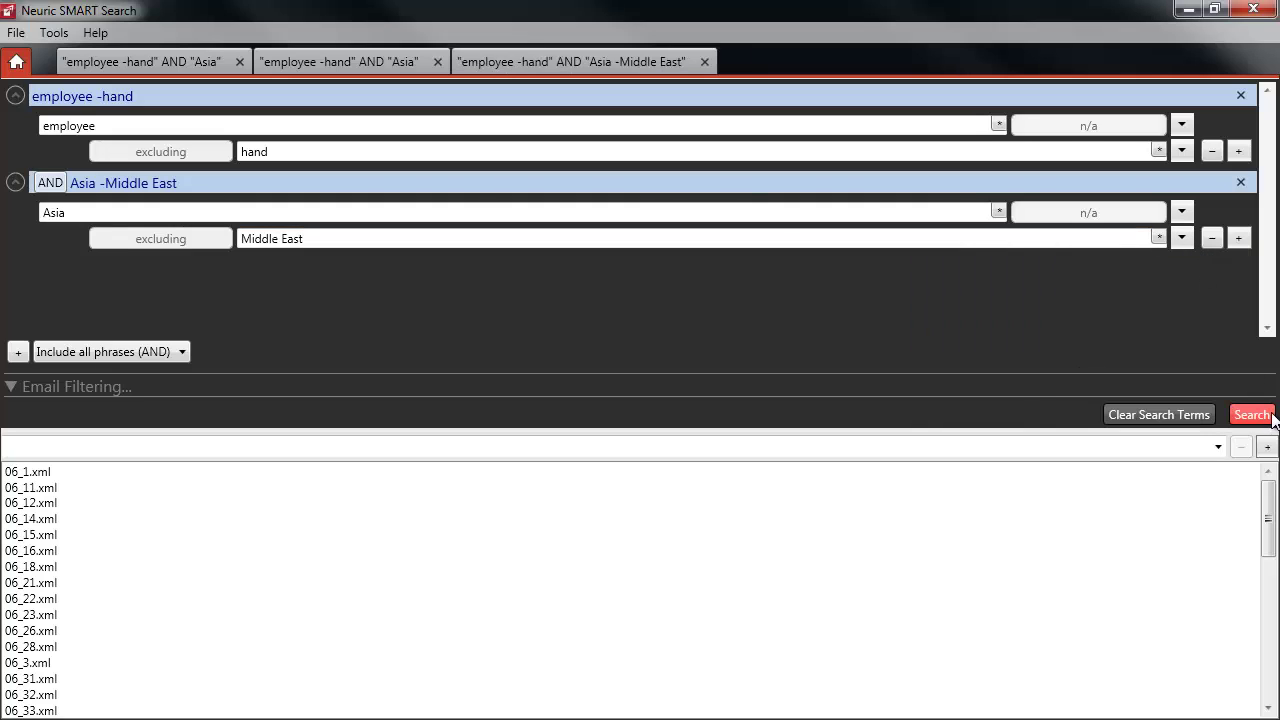
pyautogui.click(667, 63)
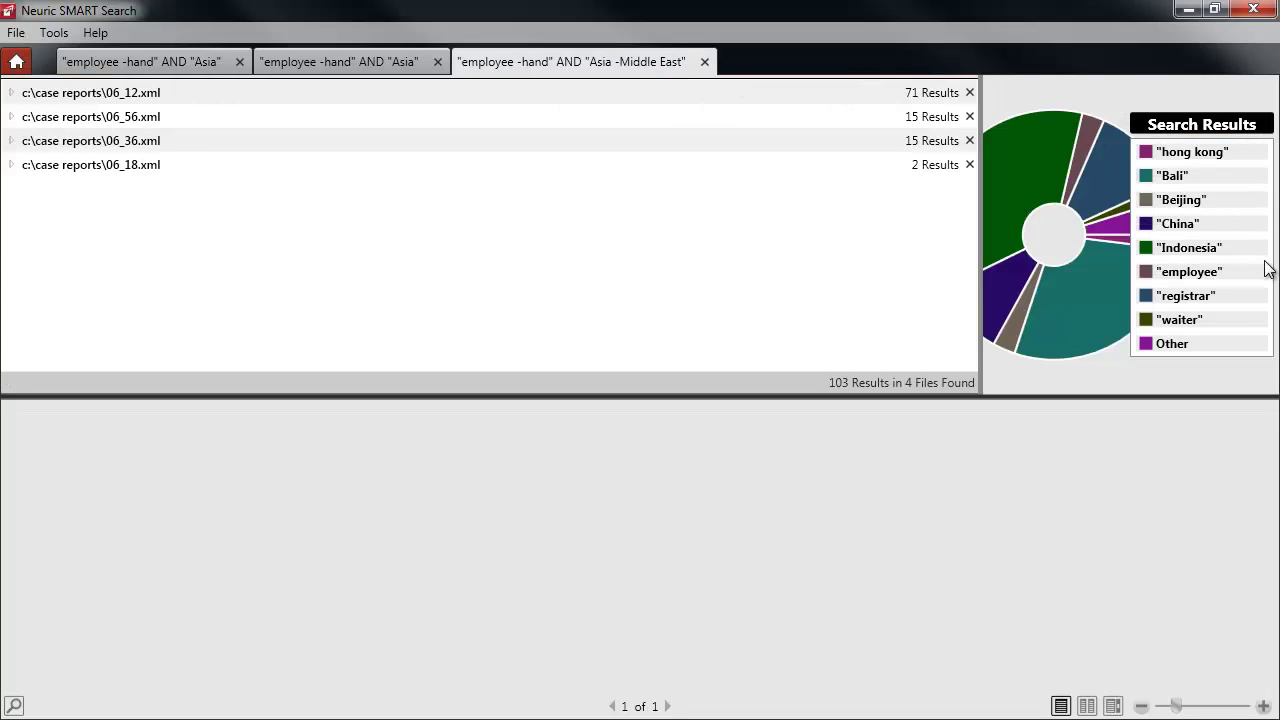
# - Return to the search setup and close the two "employee -hand" AND "Asia" result sets
pyautogui.click(16, 62)
pyautogui.click(240, 61)
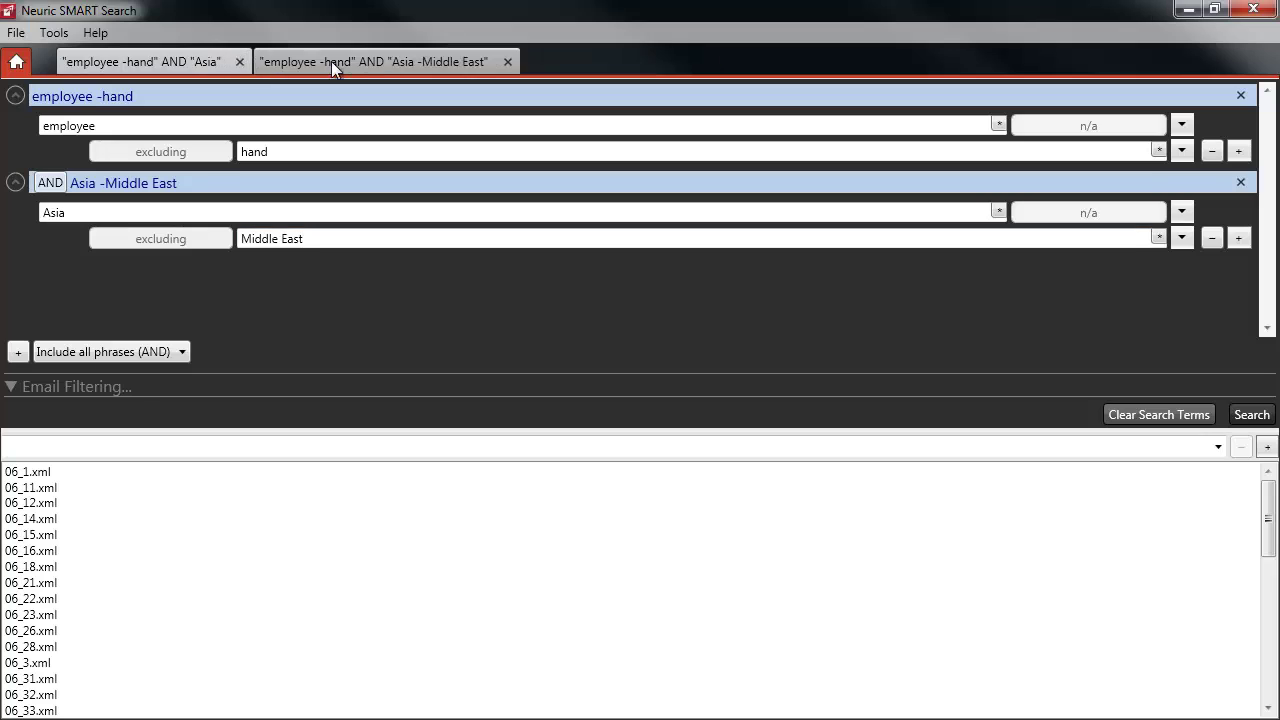
pyautogui.click(242, 60)
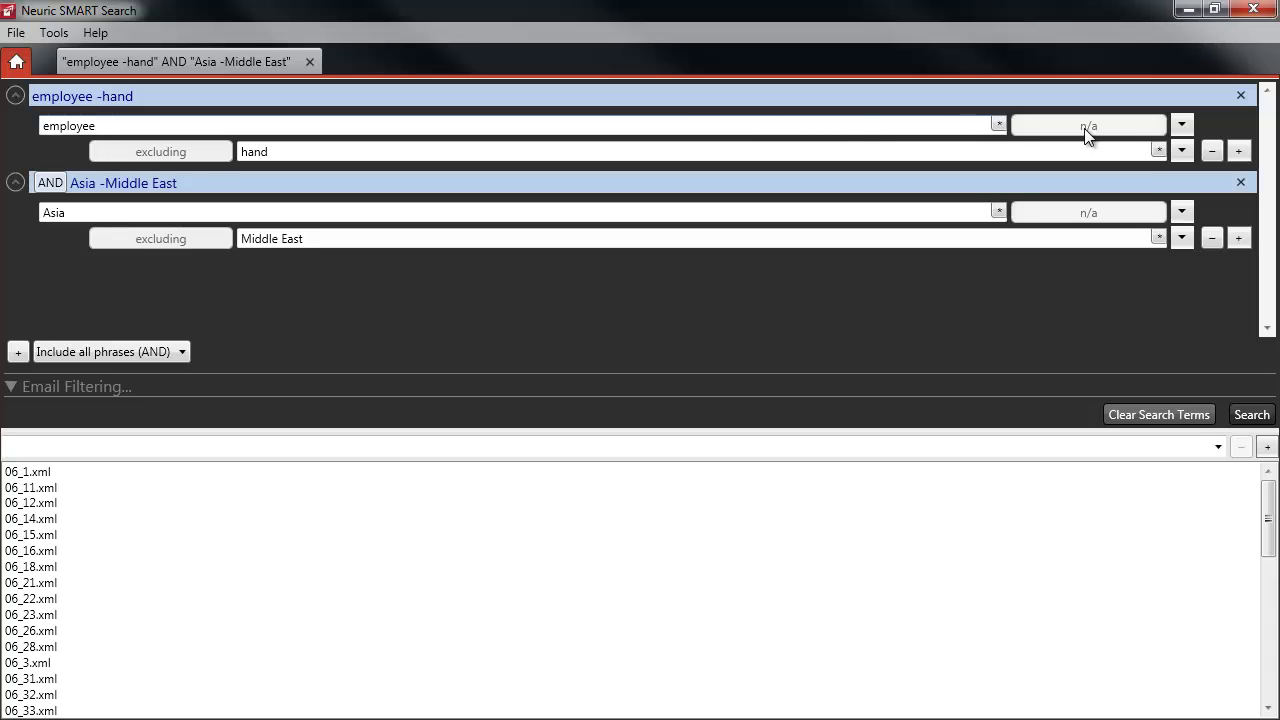
# - Add the subphrase "say" to the employee phrase and set its following distance to 20
pyautogui.click(1238, 151)
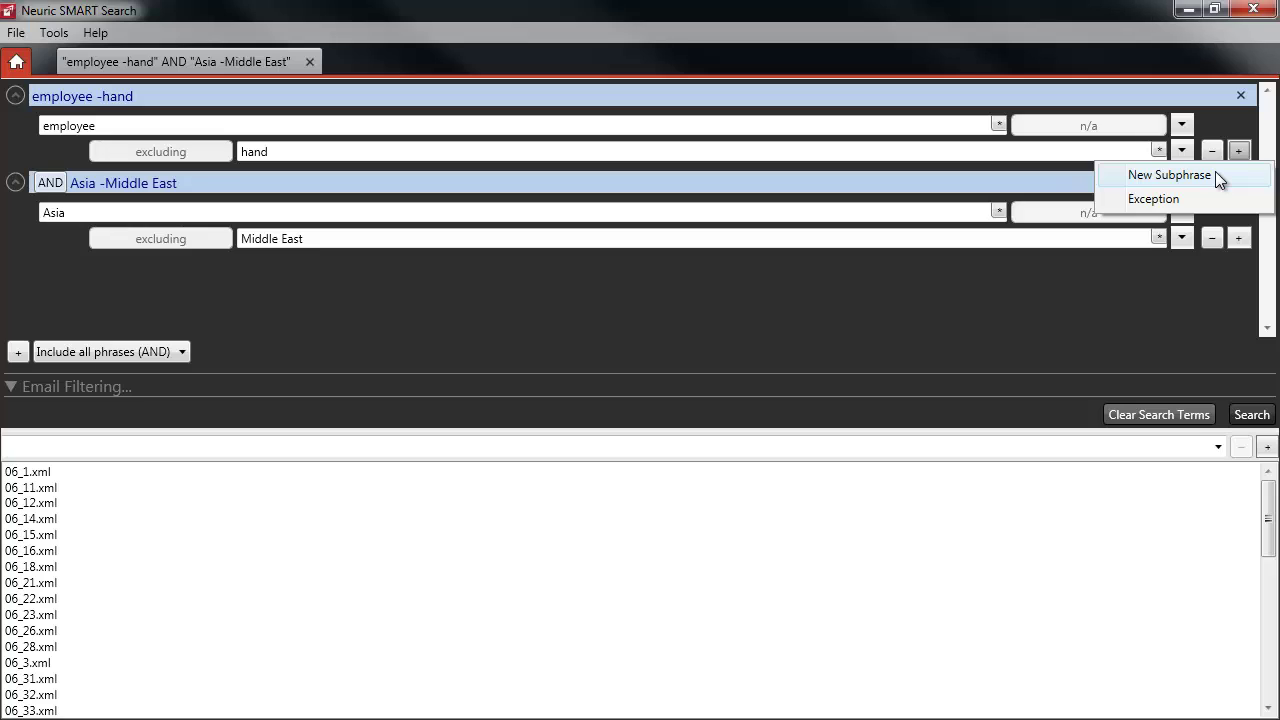
pyautogui.click(1215, 175)
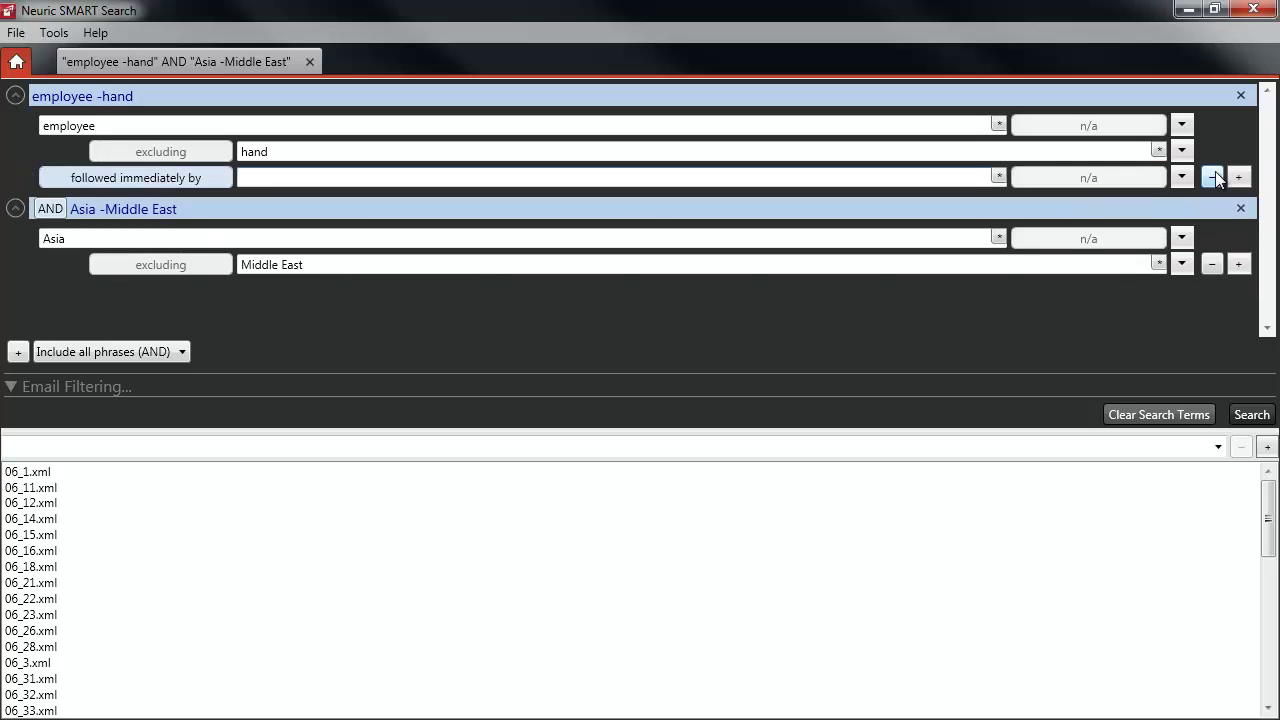
pyautogui.write('say')
pyautogui.click(119, 177)
pyautogui.write('20')
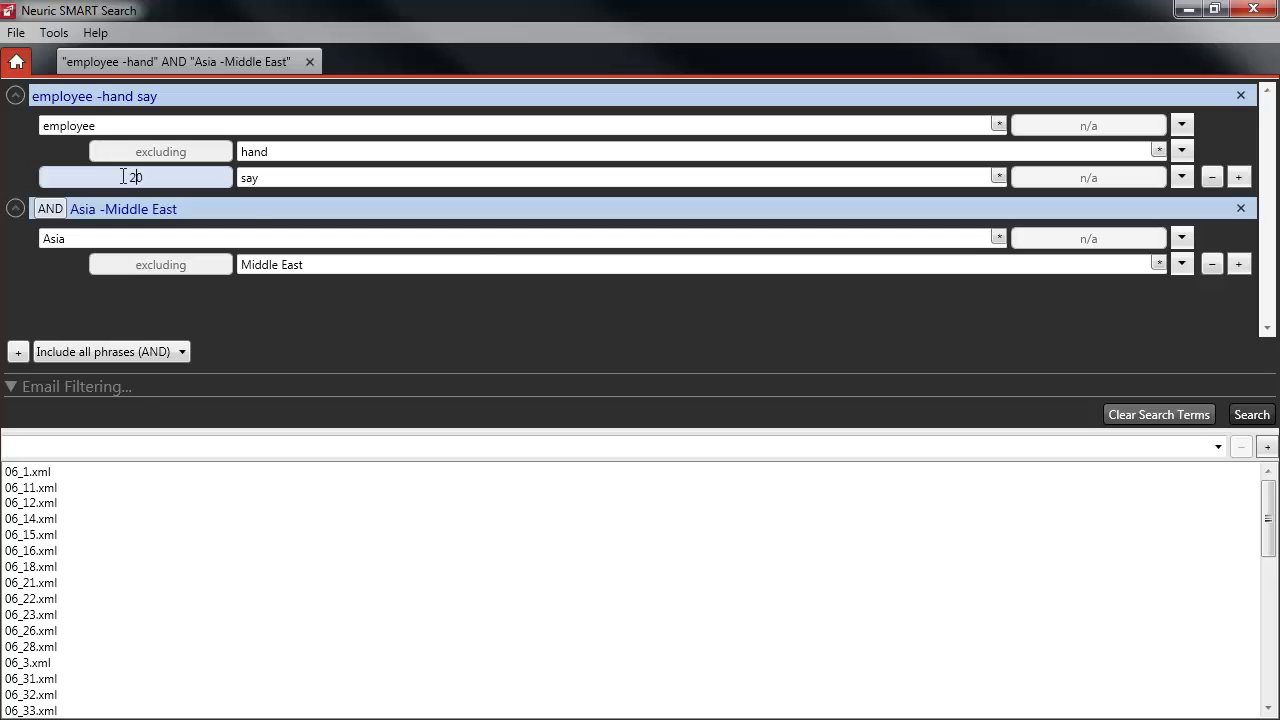
# - Run the search with the "say" subphrase and expand the matches in 06_36.xml
pyautogui.click(1252, 415)
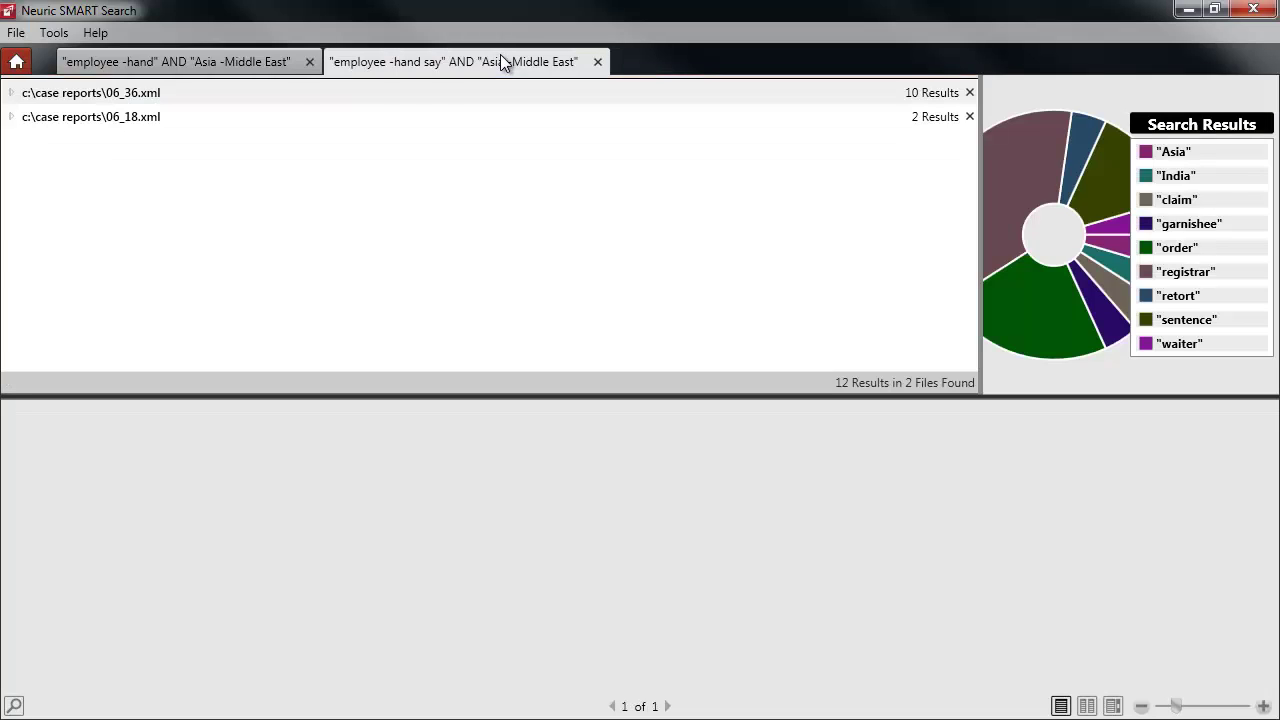
pyautogui.click(12, 93)
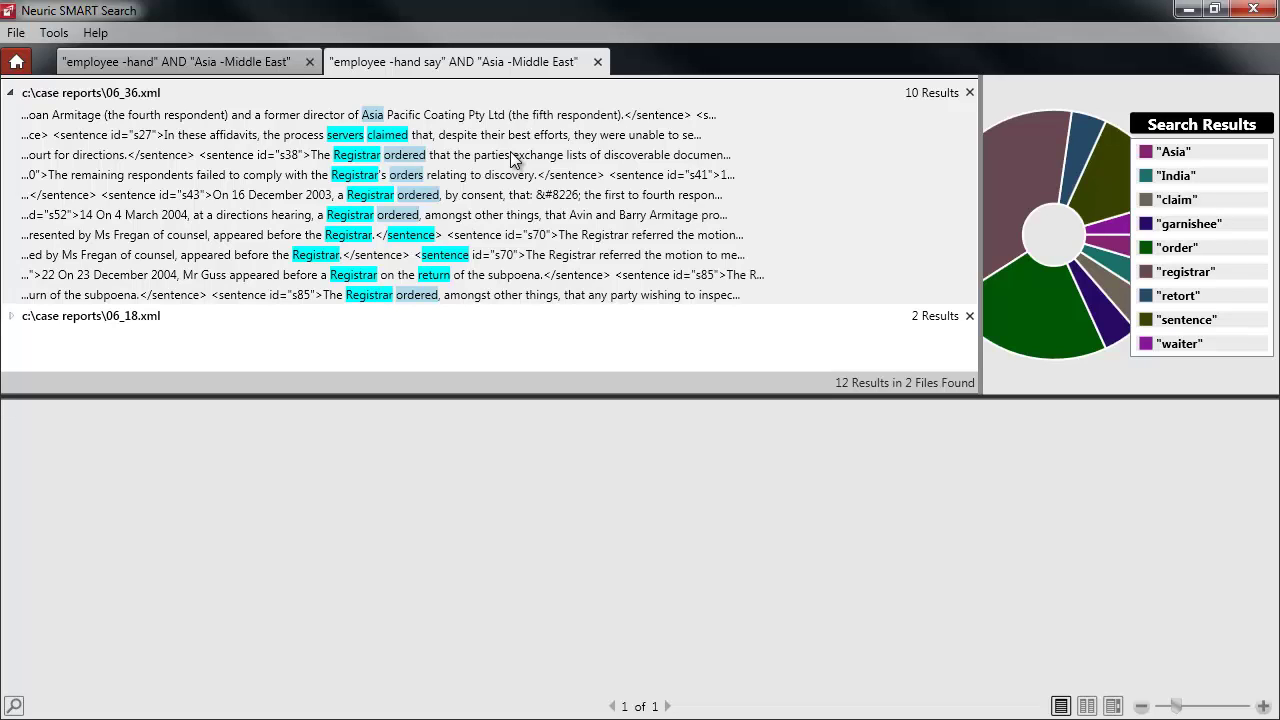
# - Close both "Asia -Middle East" result sets and remove the employee phrase and the "Middle East" exclusion from the search setup
pyautogui.click(16, 62)
pyautogui.click(309, 61)
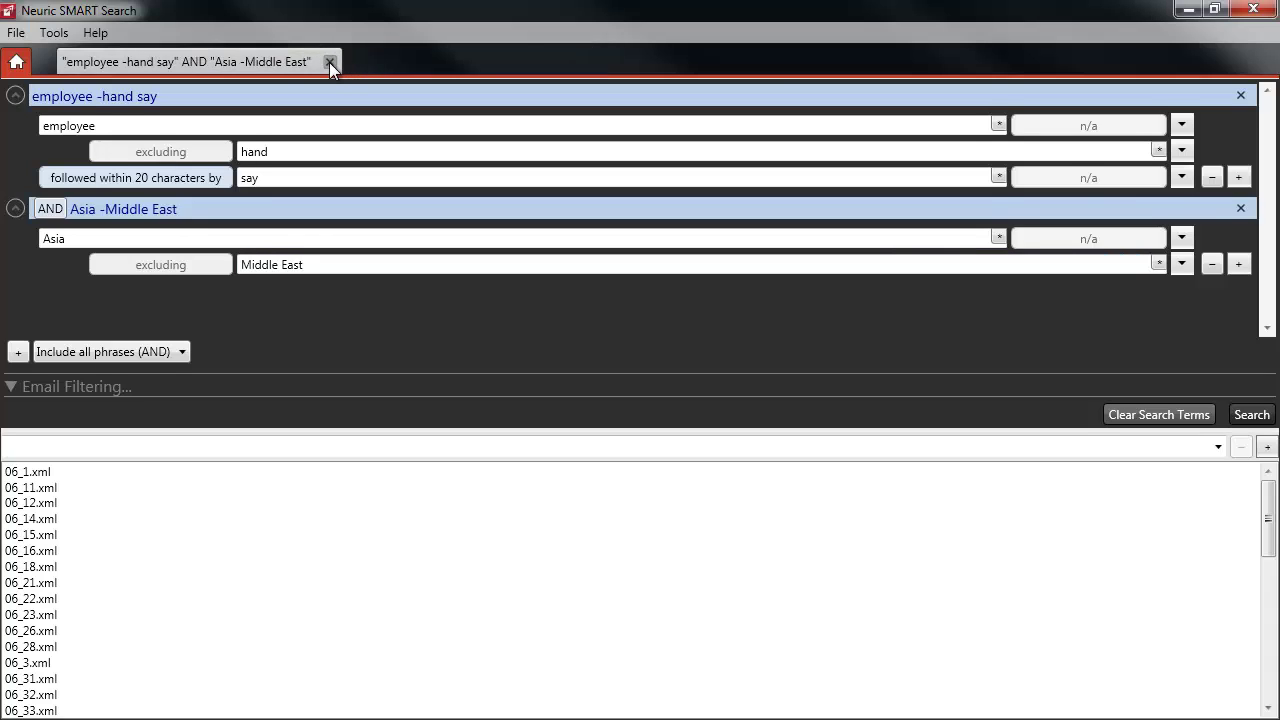
pyautogui.click(329, 62)
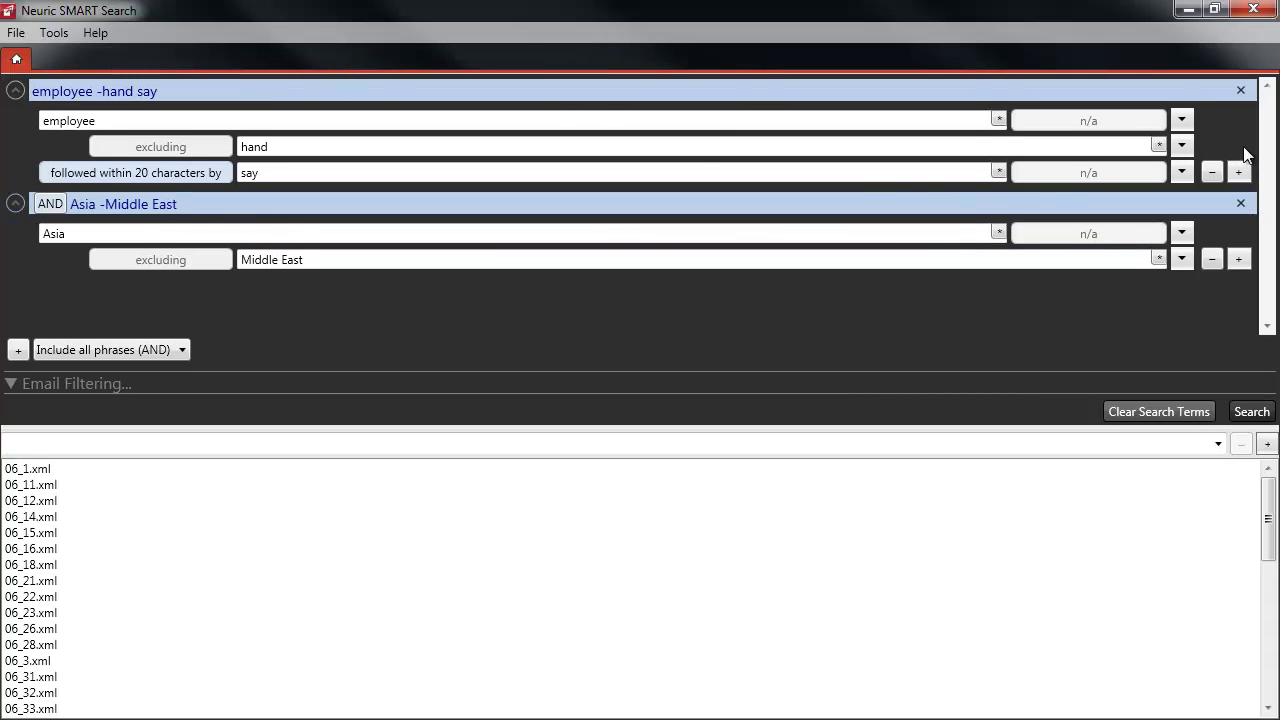
pyautogui.click(1239, 92)
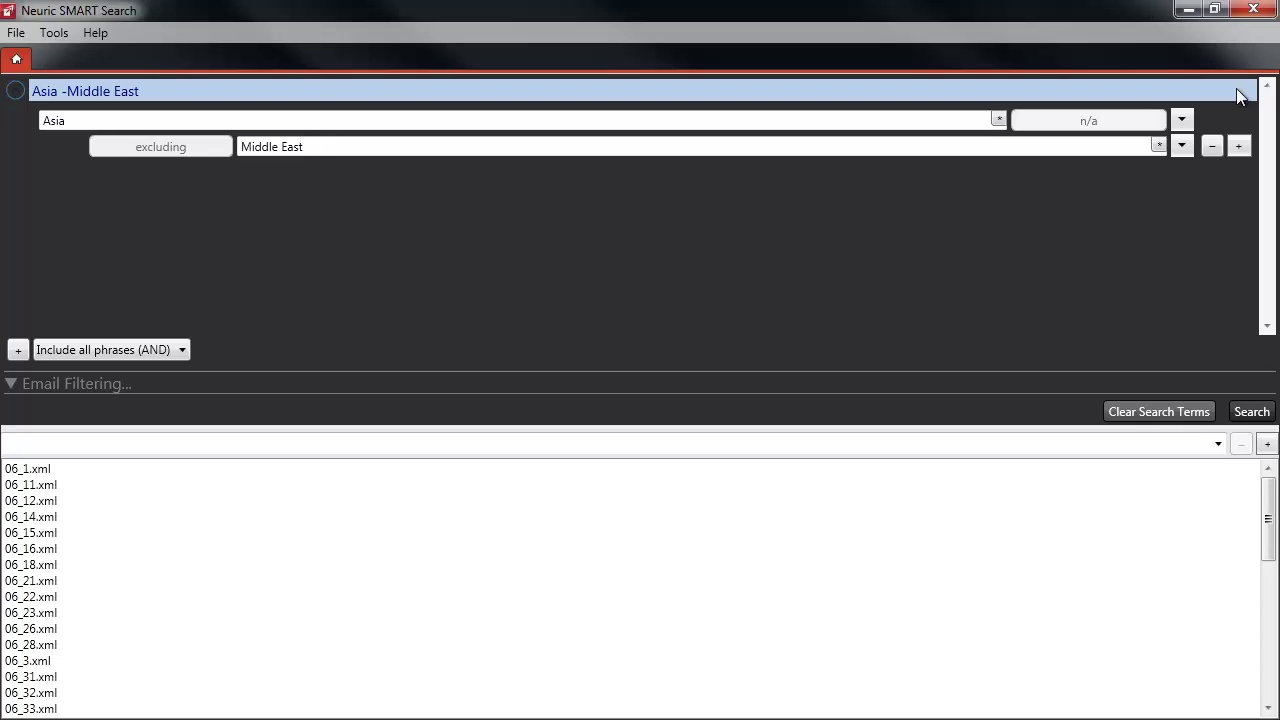
pyautogui.click(1210, 148)
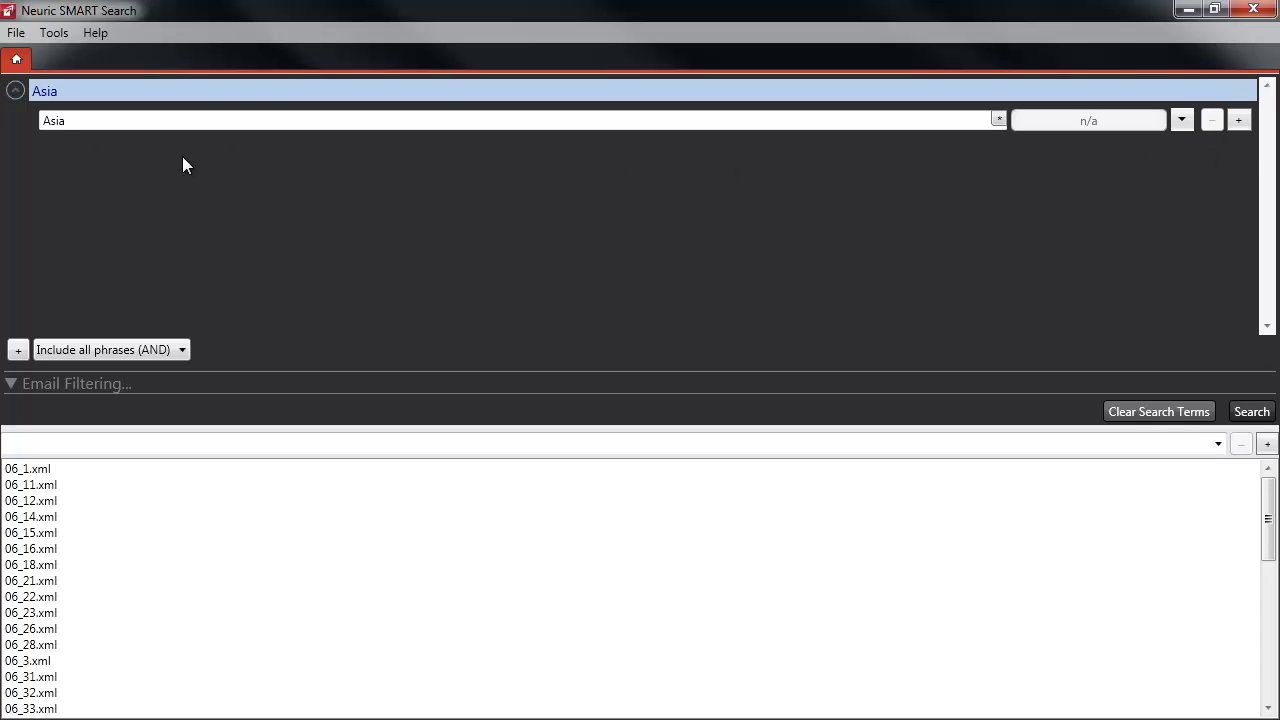
# - Replace the search phrase "Asia" with "party", run the search and show its results
pyautogui.doubleClick(84, 119)
pyautogui.write('party')
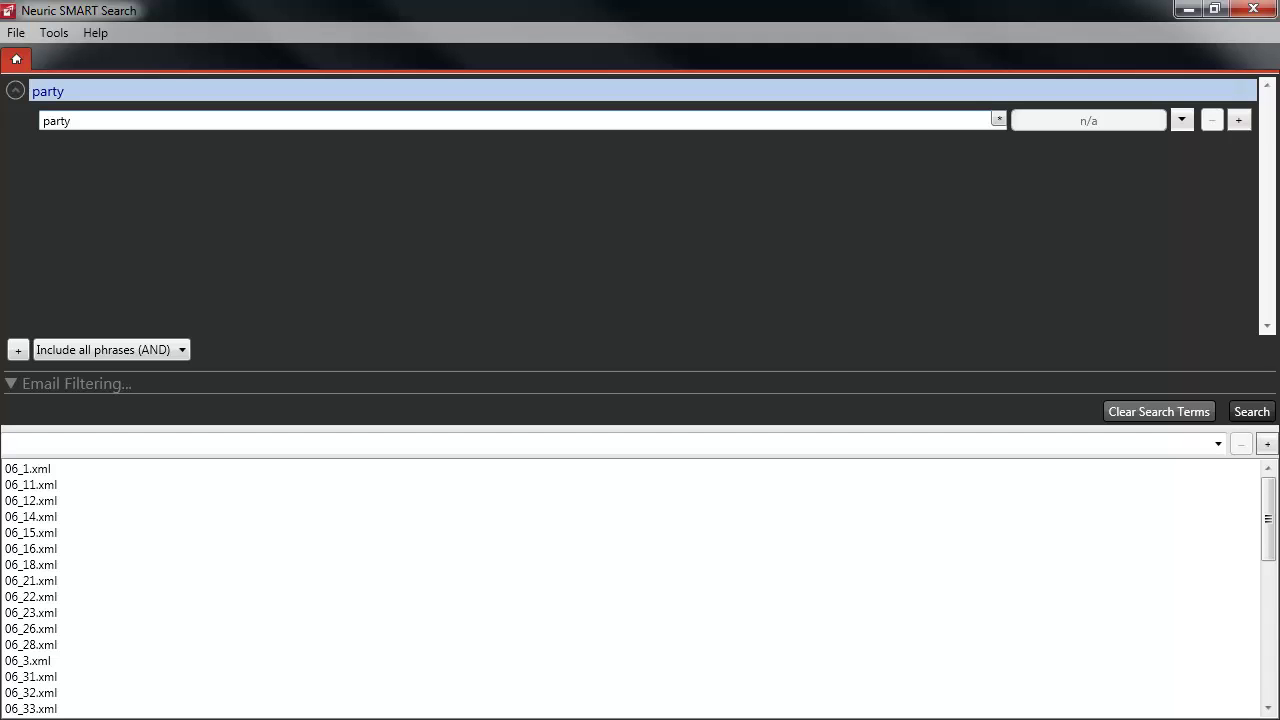
pyautogui.click(1252, 412)
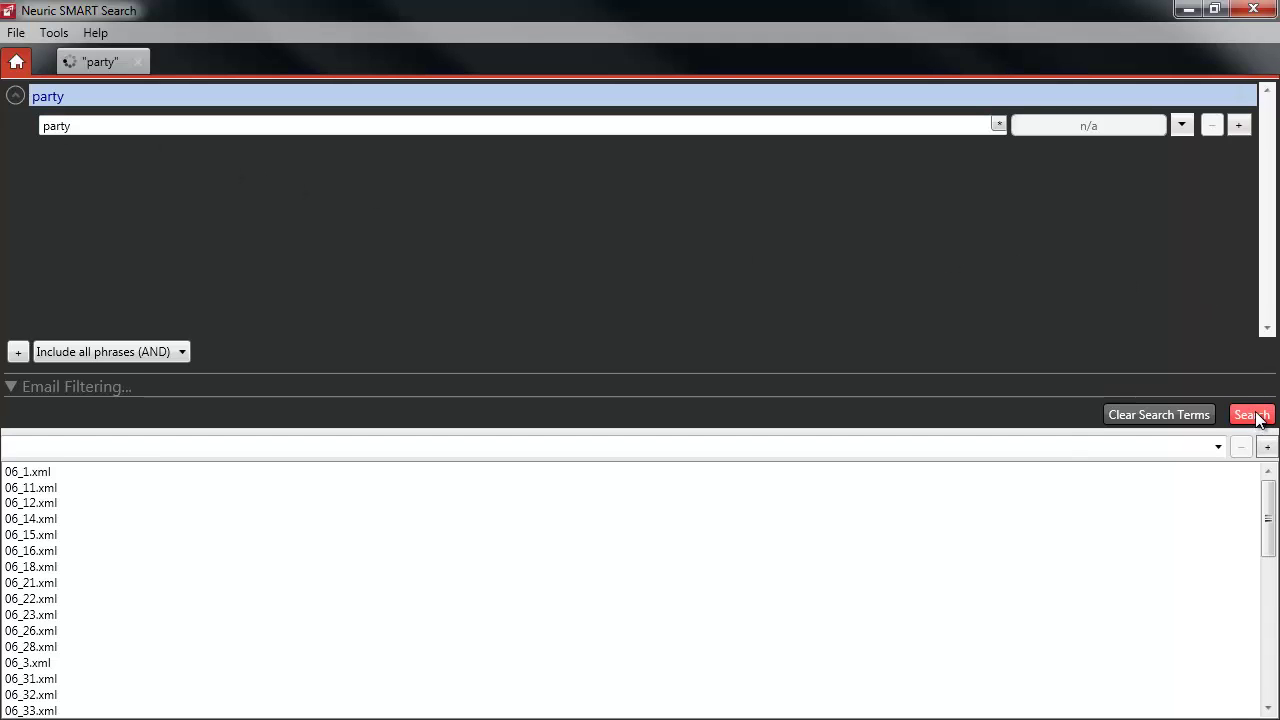
pyautogui.click(90, 62)
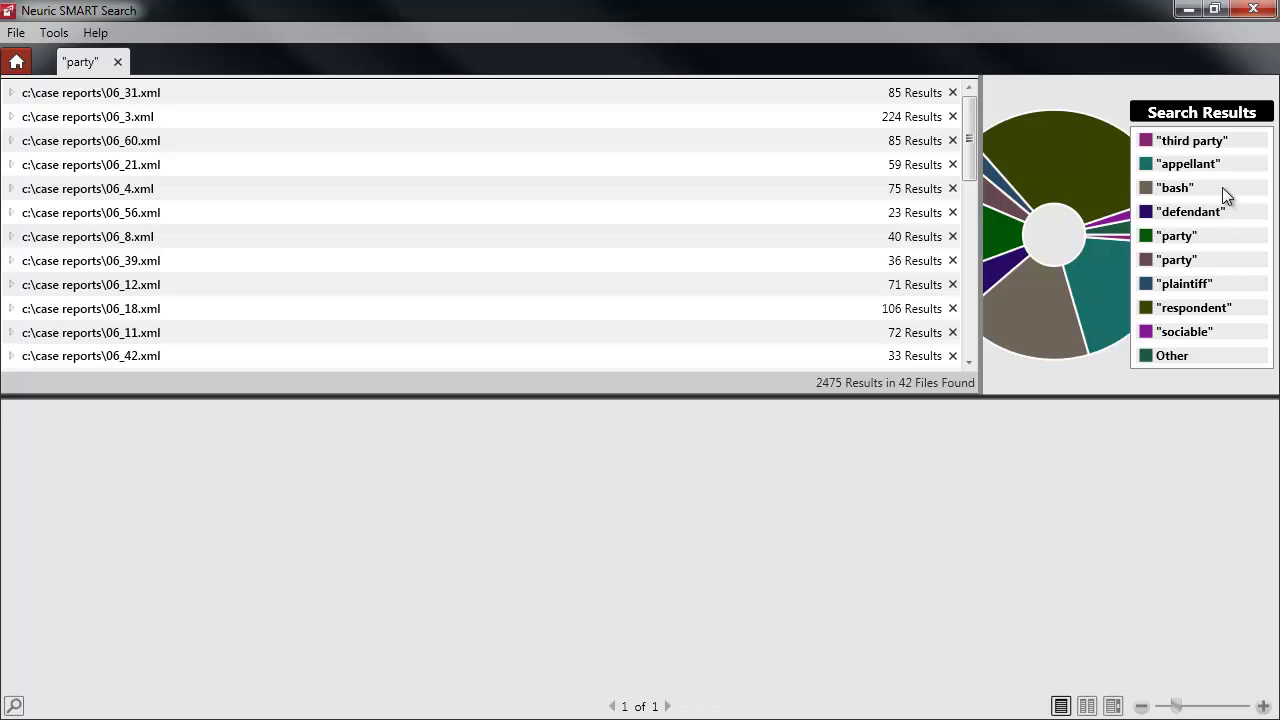
# - Back in the search setup, restrict "party" to the meaning "a person involved in legal proceedings"
pyautogui.click(27, 62)
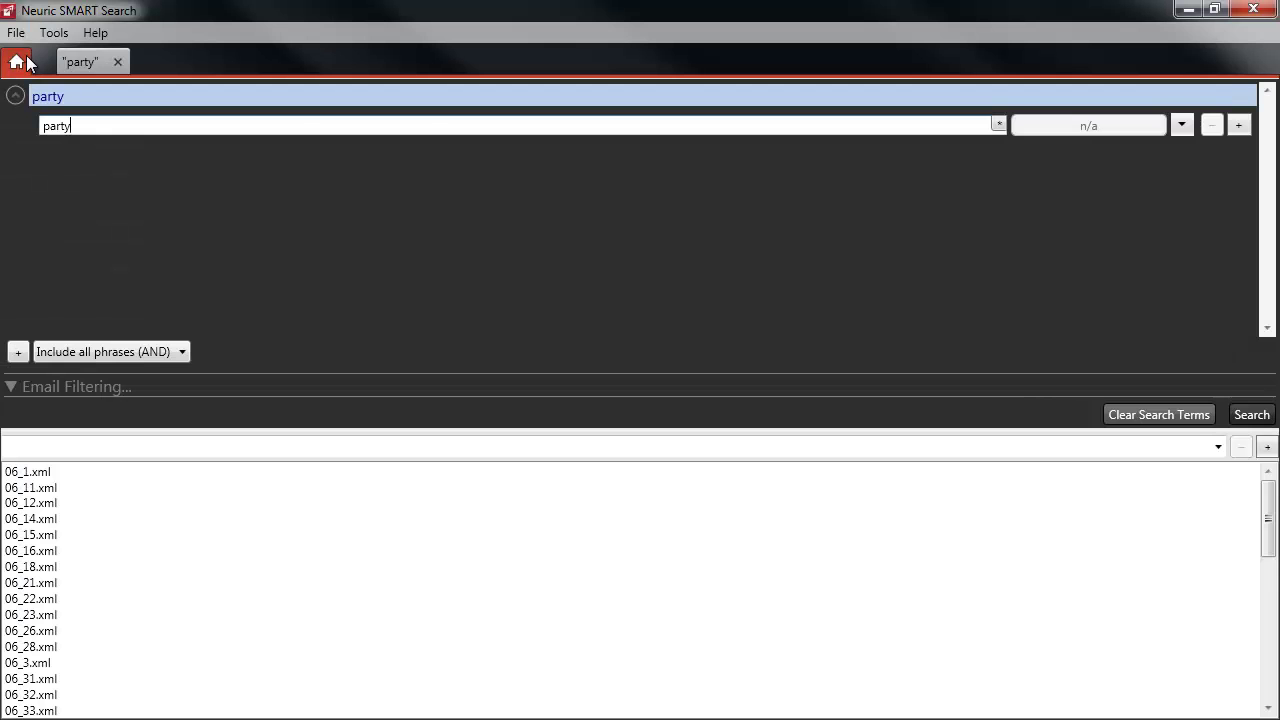
pyautogui.click(998, 125)
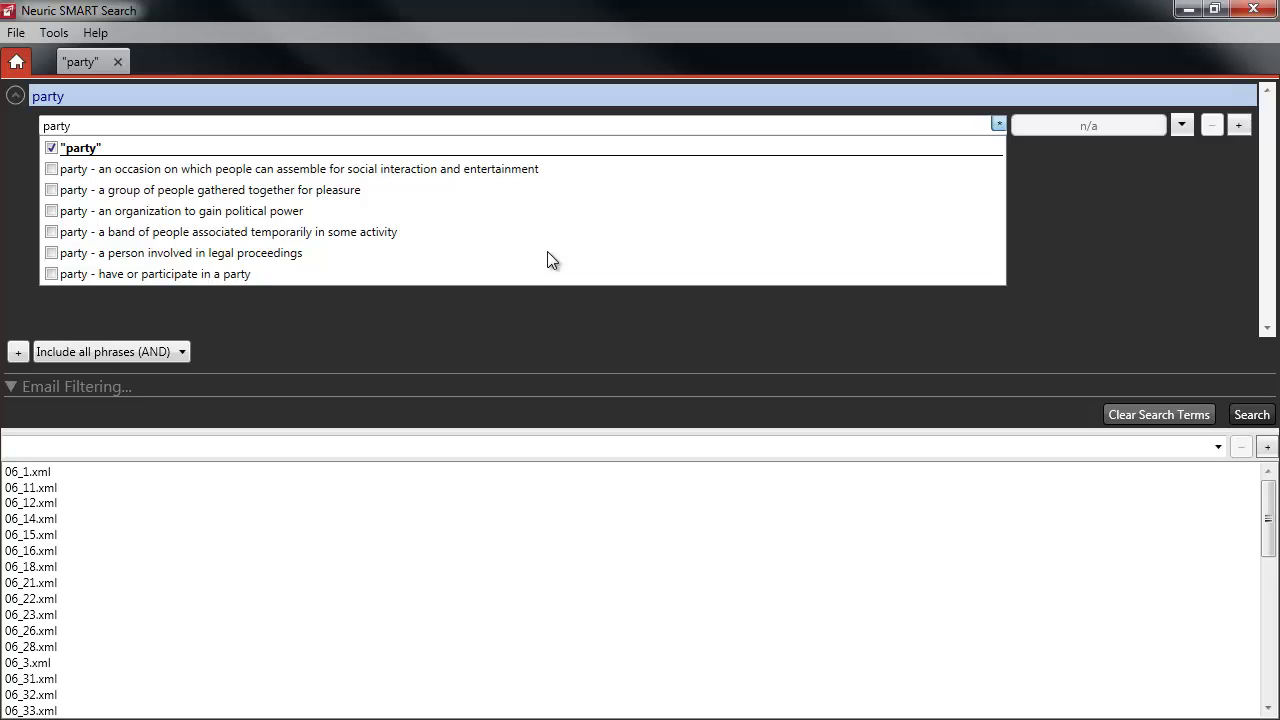
pyautogui.click(50, 253)
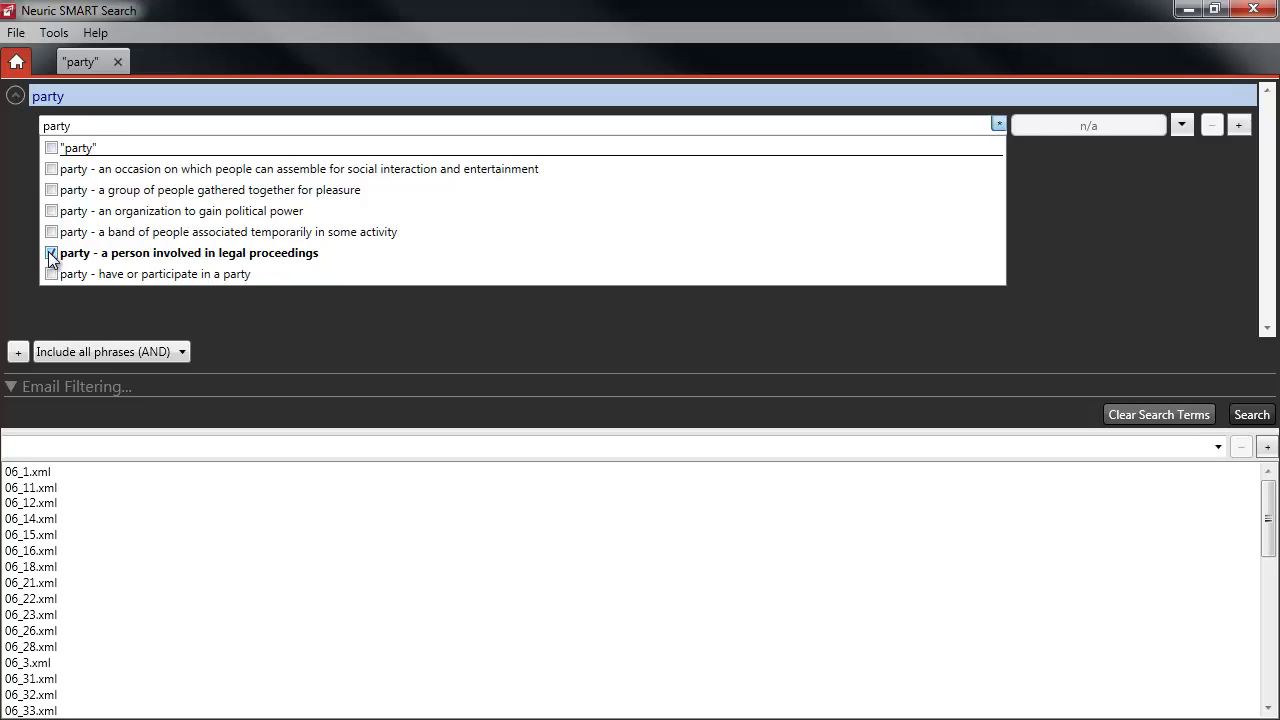
pyautogui.click(997, 124)
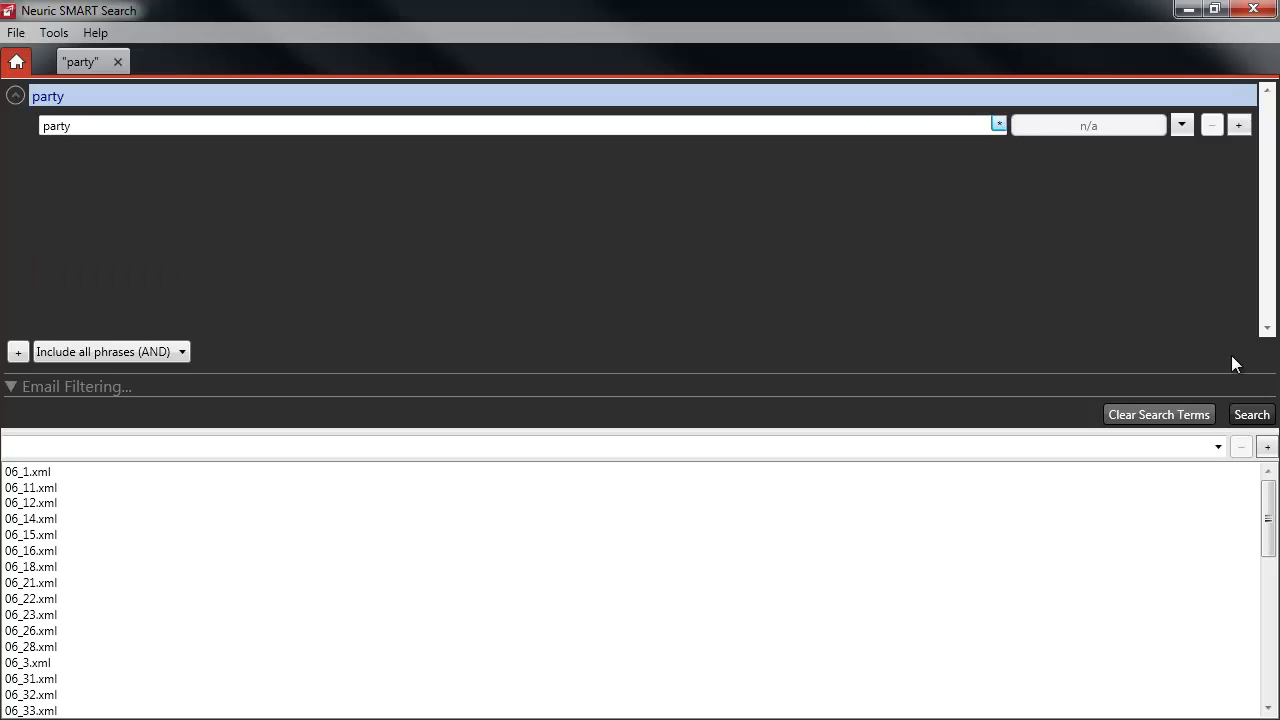
# - Show the results of the search with the legal meaning of "party" and widen the chart area to fit the whole pie chart
pyautogui.click(1263, 416)
pyautogui.click(164, 60)
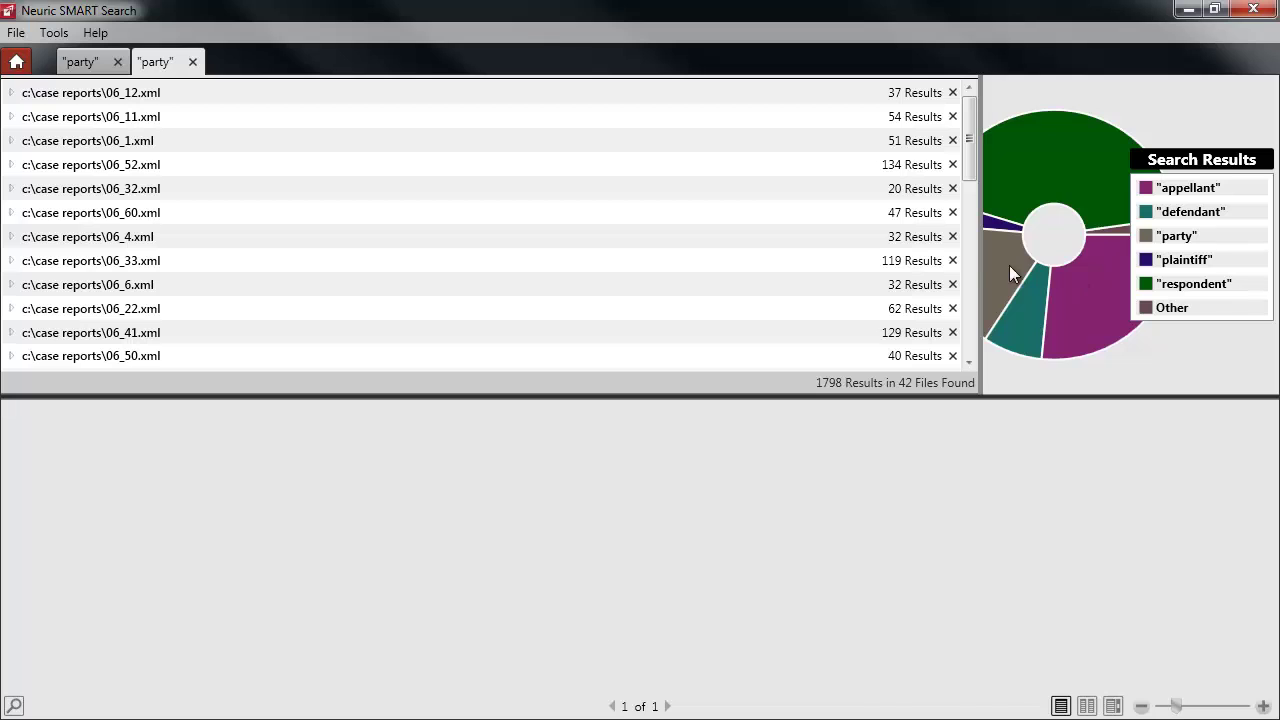
pyautogui.moveTo(978, 262); pyautogui.dragTo(757, 260)
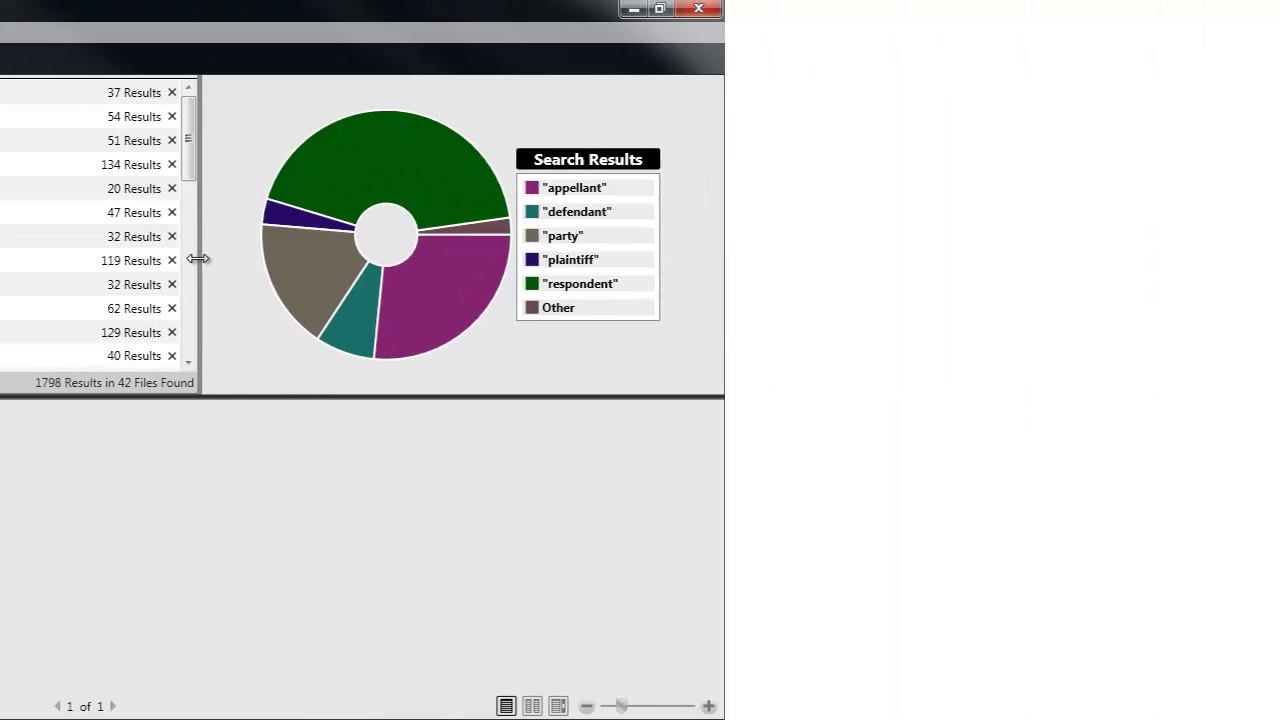